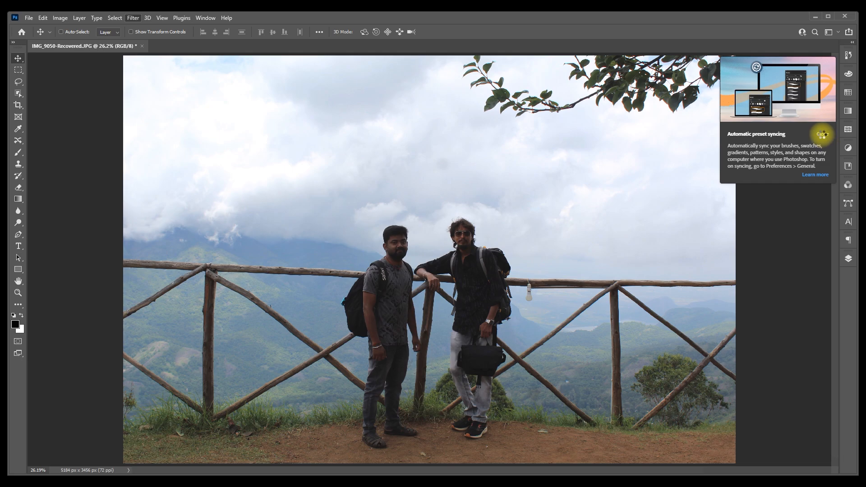
# Dismiss the preset syncing notice and open the photo in the Camera Raw Filter.
pyautogui.click(822, 134)
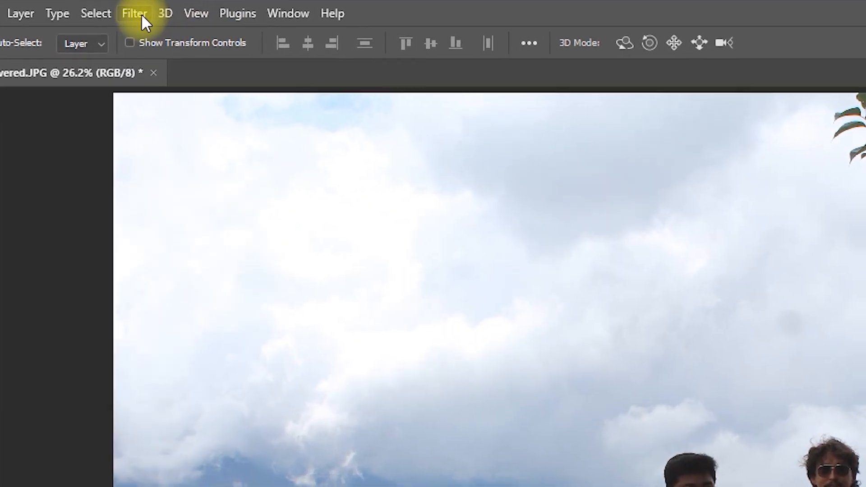
pyautogui.click(133, 18)
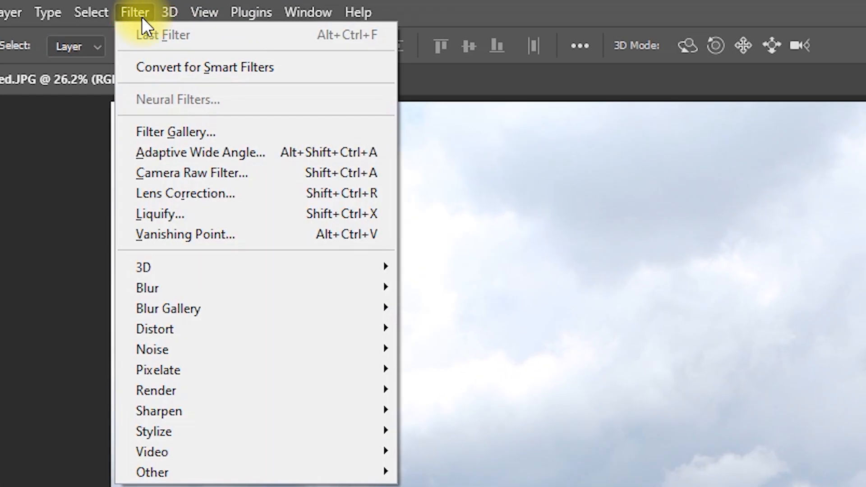
pyautogui.click(201, 176)
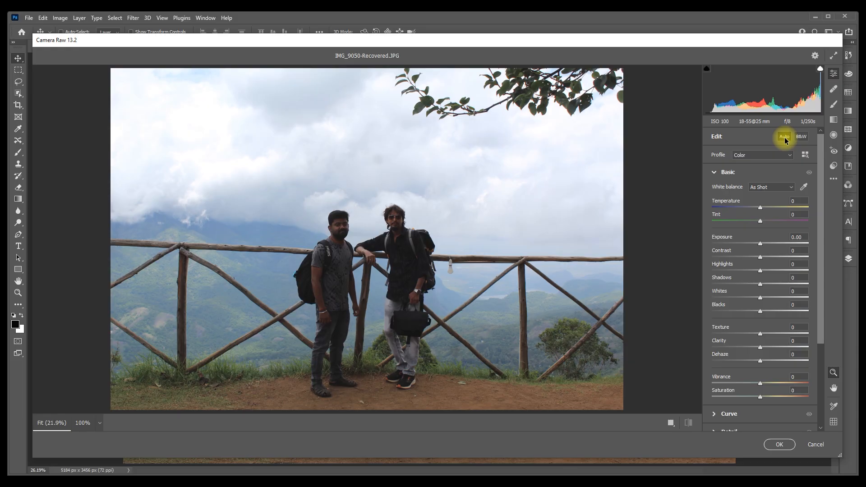
pyautogui.click(783, 137)
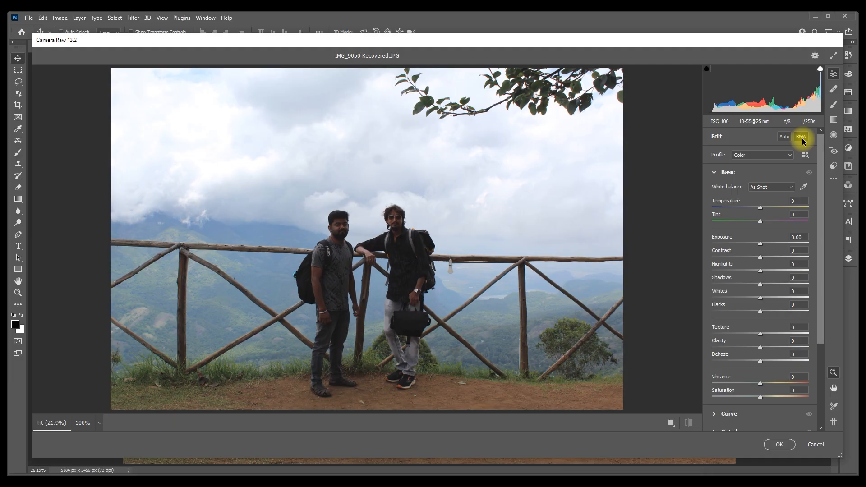
pyautogui.click(801, 137)
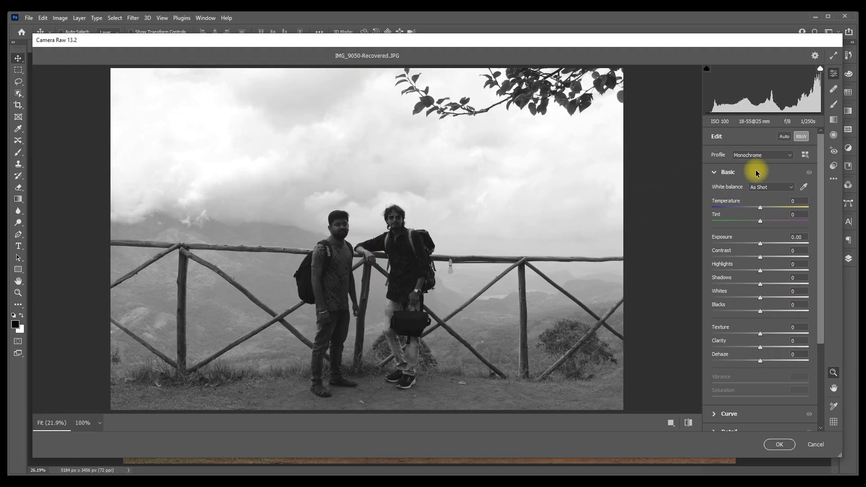
pyautogui.click(800, 137)
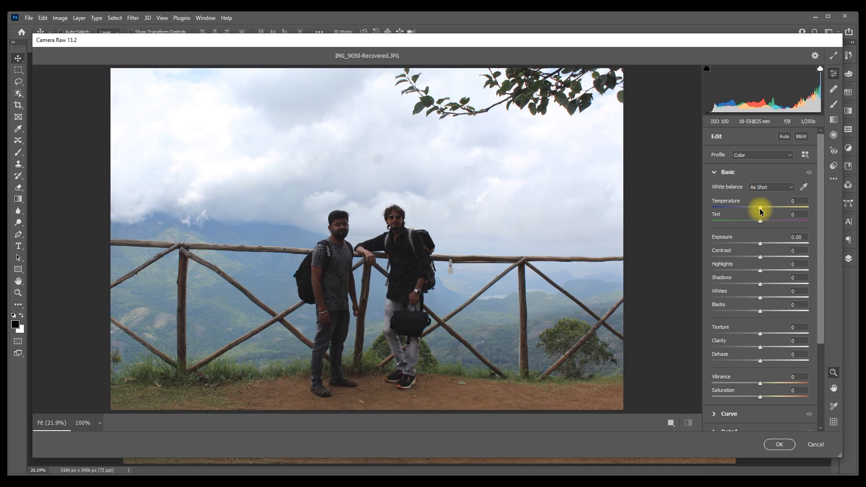
# Set the photo's Temperature to +25, Tint to +7 and Exposure to +0.90.
pyautogui.moveTo(760, 207)
pyautogui.mouseDown()
pyautogui.moveTo(781, 206)
pyautogui.moveTo(715, 210)
pyautogui.moveTo(761, 212)
pyautogui.mouseUp()
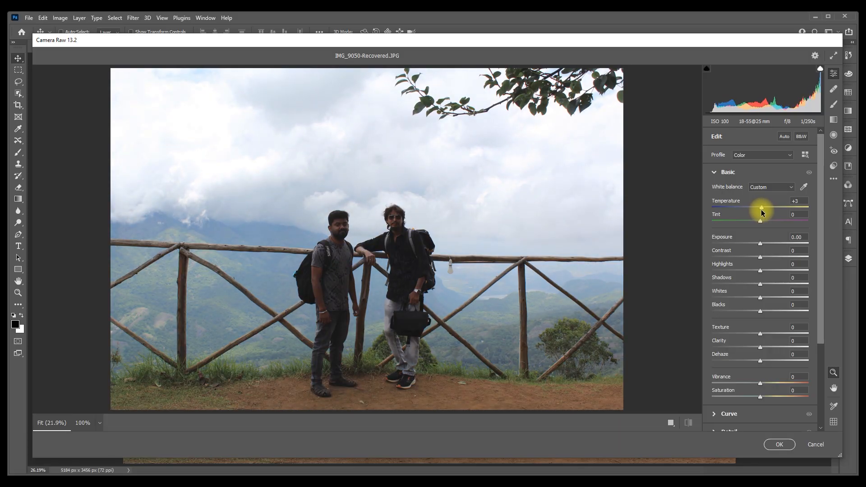
pyautogui.moveTo(762, 212); pyautogui.dragTo(767, 208)
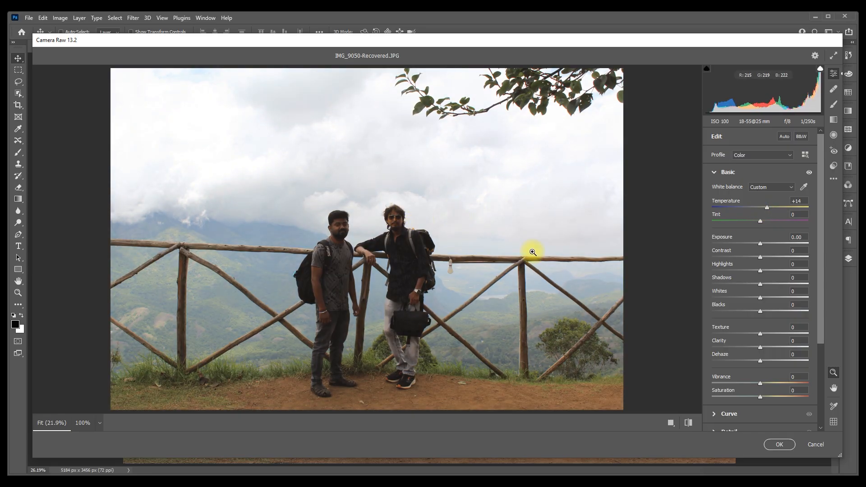
pyautogui.moveTo(525, 244); pyautogui.dragTo(532, 252)
pyautogui.hotkey('ctrl', '+')
pyautogui.hotkey('ctrl', '+')
pyautogui.hotkey('ctrl', '+')
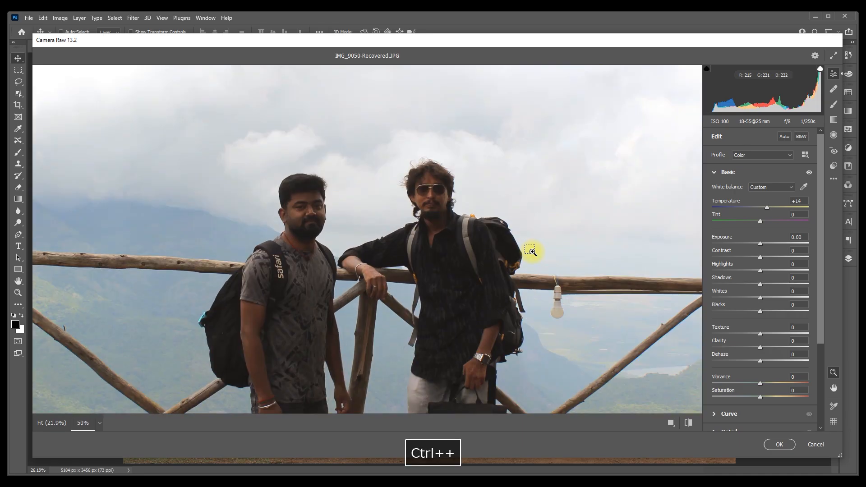
pyautogui.hotkey('ctrl', '+')
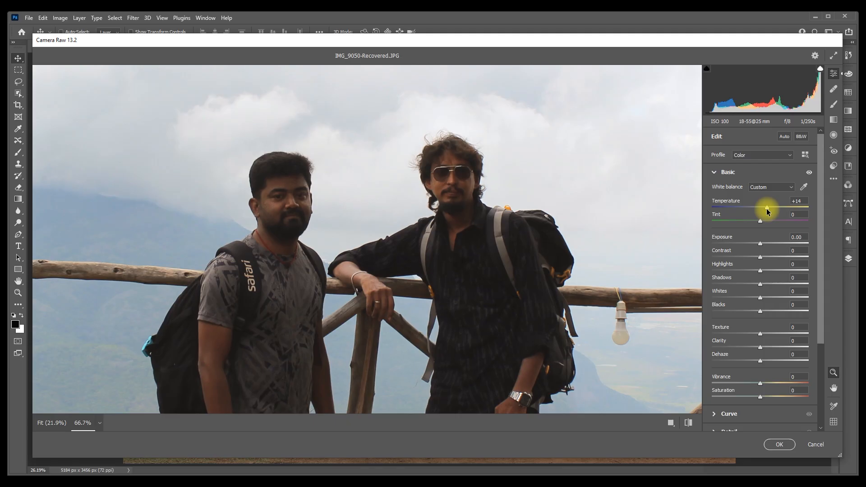
pyautogui.moveTo(767, 206); pyautogui.dragTo(772, 204)
pyautogui.moveTo(760, 220); pyautogui.dragTo(778, 231)
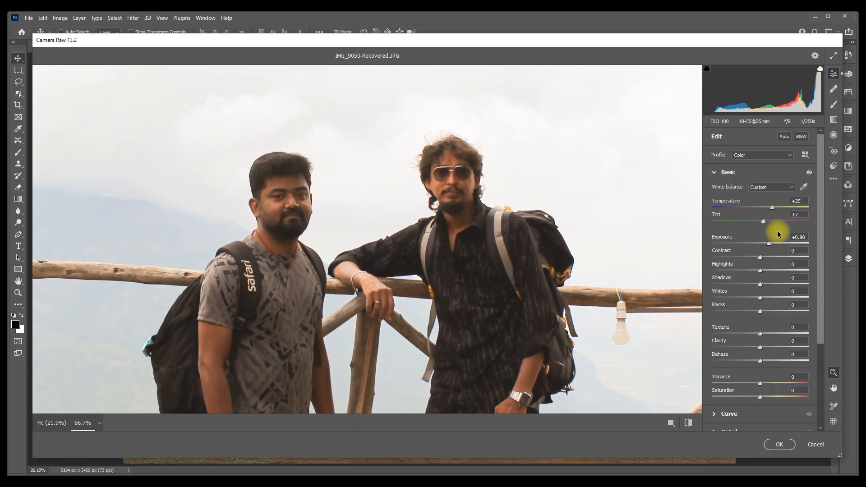
# Raise the photo's Contrast to +33 and set its Exposure to +0.40.
pyautogui.hotkey('ctrl', '-')
pyautogui.hotkey('ctrl', '-')
pyautogui.hotkey('ctrl', '-')
pyautogui.hotkey('ctrl', '-')
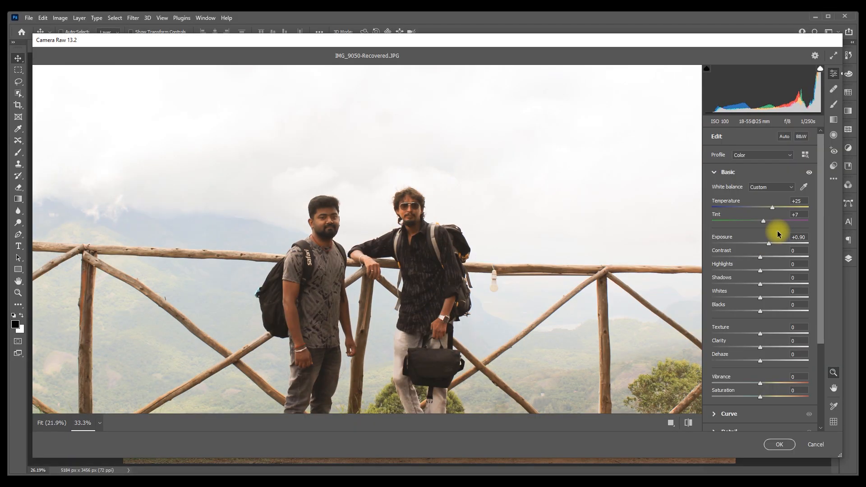
pyautogui.hotkey('ctrl', '+')
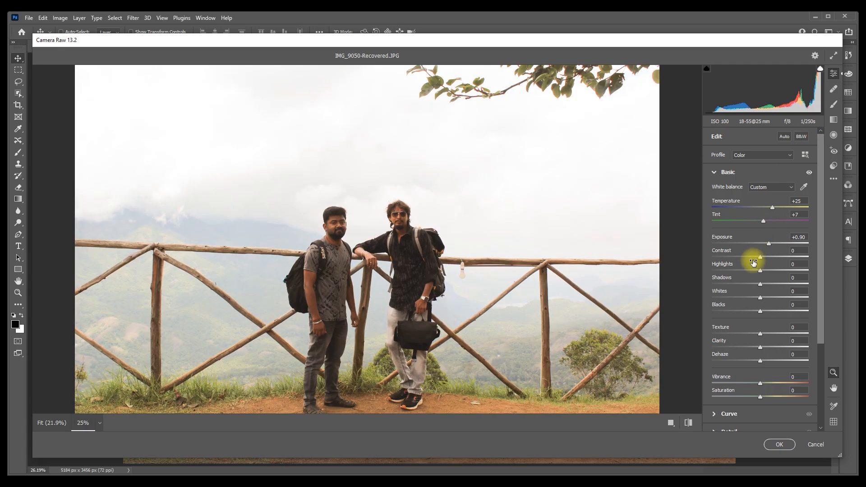
pyautogui.moveTo(760, 260)
pyautogui.mouseDown()
pyautogui.moveTo(753, 262)
pyautogui.moveTo(775, 260)
pyautogui.mouseUp()
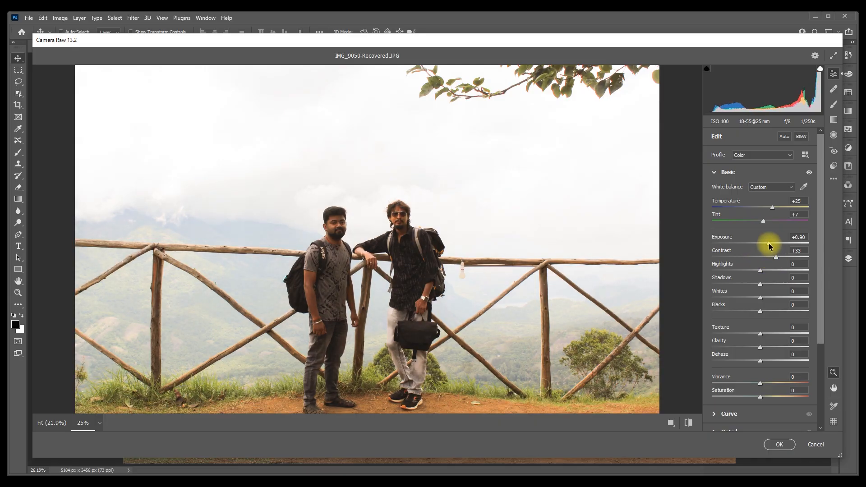
pyautogui.moveTo(768, 243); pyautogui.dragTo(764, 243)
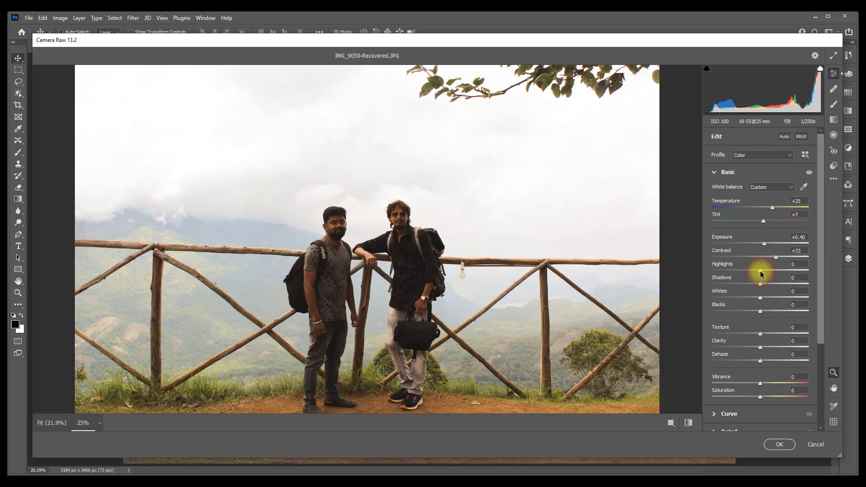
# Balance the photo's tones with Highlights at +13, Shadows at +35, Whites at -58 and Blacks at -11.
pyautogui.moveTo(761, 273)
pyautogui.mouseDown()
pyautogui.moveTo(801, 272)
pyautogui.moveTo(721, 272)
pyautogui.moveTo(762, 287)
pyautogui.mouseUp()
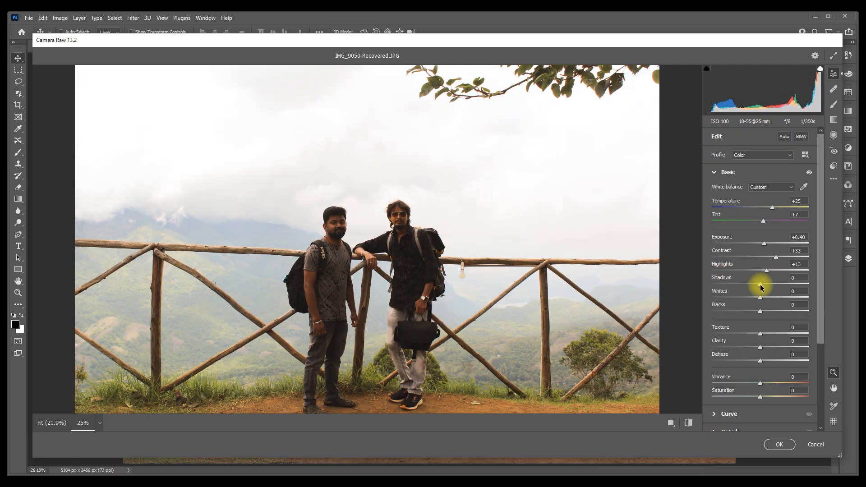
pyautogui.moveTo(760, 286); pyautogui.dragTo(777, 286)
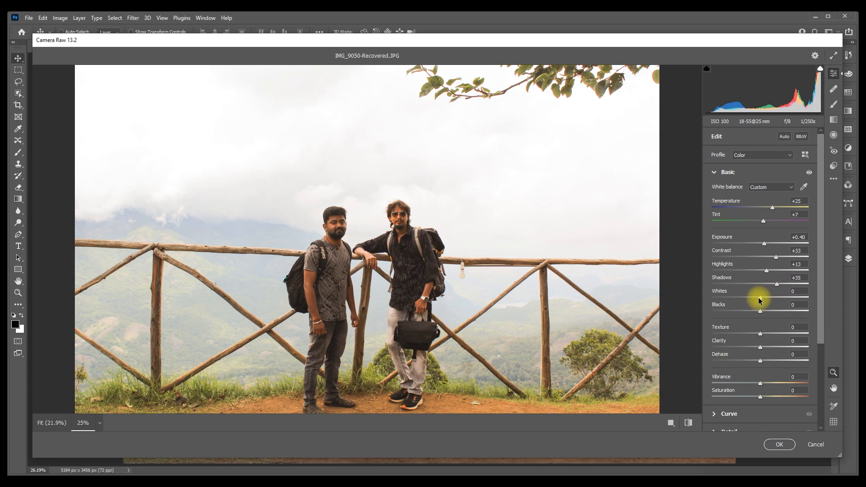
pyautogui.moveTo(766, 297); pyautogui.dragTo(757, 316)
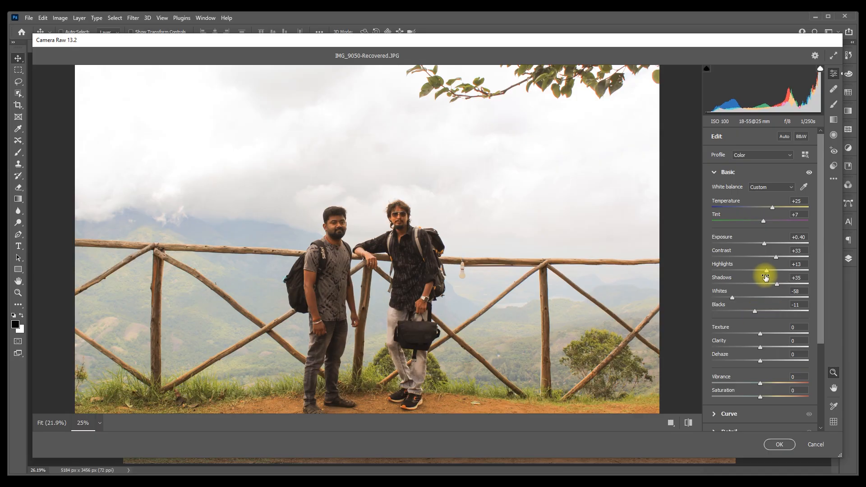
# Set the photo's Texture to +4 while checking the two men up close.
pyautogui.hotkey('ctrl', '+')
pyautogui.hotkey('ctrl', '+')
pyautogui.hotkey('ctrl', '+')
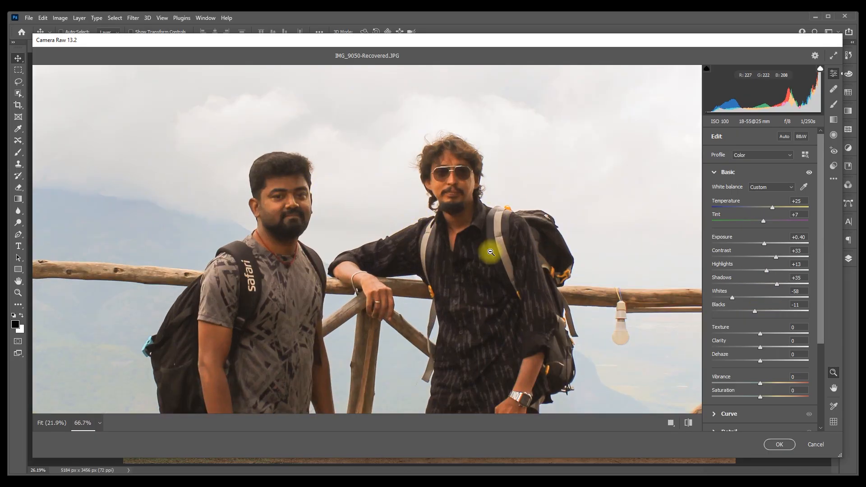
pyautogui.moveTo(762, 337)
pyautogui.mouseDown()
pyautogui.moveTo(771, 333)
pyautogui.moveTo(762, 337)
pyautogui.mouseUp()
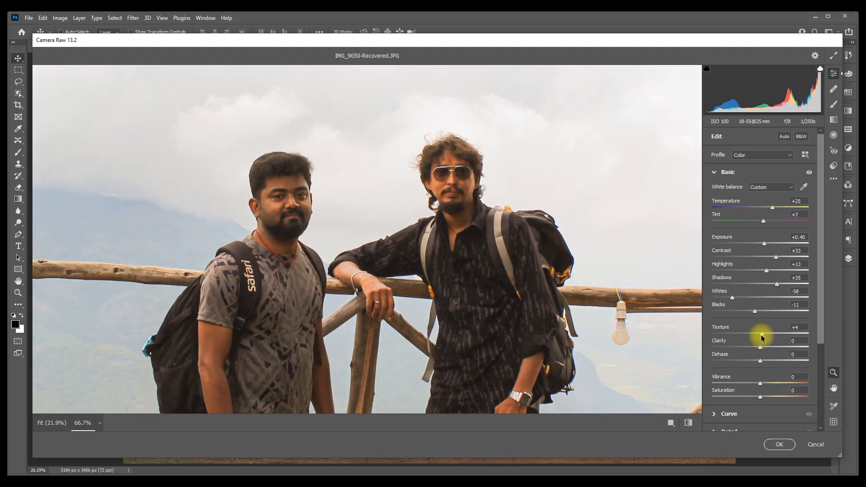
# Set Clarity to +8, Dehaze to +10, Vibrance to +21 and Saturation to +9 for the whole photo.
pyautogui.hotkey('ctrl', '-')
pyautogui.hotkey('ctrl', '-')
pyautogui.hotkey('ctrl', '-')
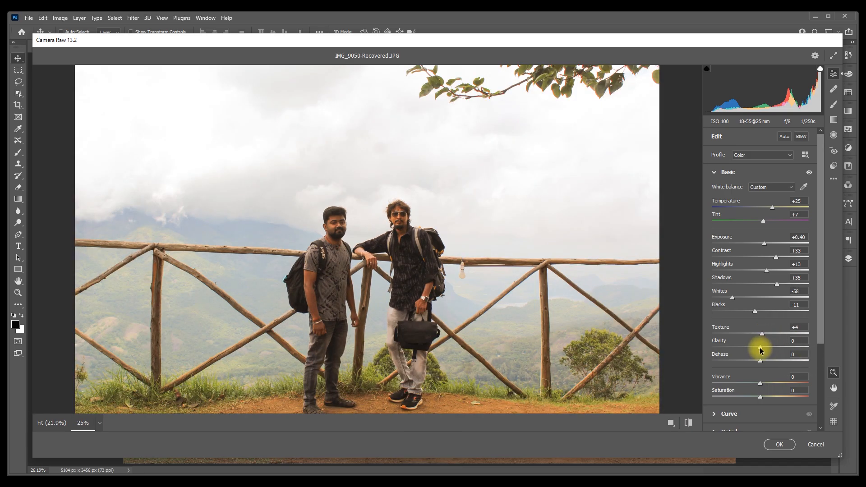
pyautogui.moveTo(760, 347)
pyautogui.mouseDown()
pyautogui.moveTo(762, 360)
pyautogui.moveTo(745, 365)
pyautogui.moveTo(764, 361)
pyautogui.moveTo(770, 339)
pyautogui.moveTo(746, 351)
pyautogui.moveTo(766, 354)
pyautogui.moveTo(689, 356)
pyautogui.moveTo(763, 355)
pyautogui.mouseUp()
pyautogui.scroll(-2, 759, 340)
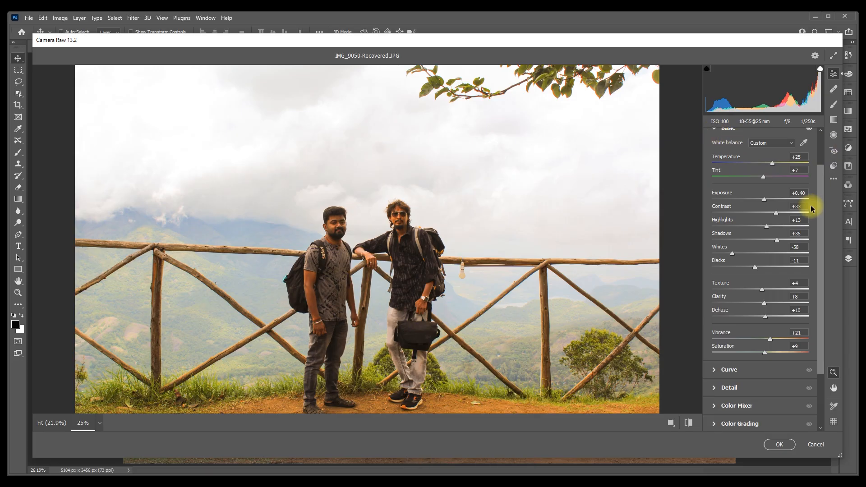
# Compare the photo with and without the Basic edits, and set Temperature to +14 and Tint to +2.
pyautogui.scroll(2, 814, 201)
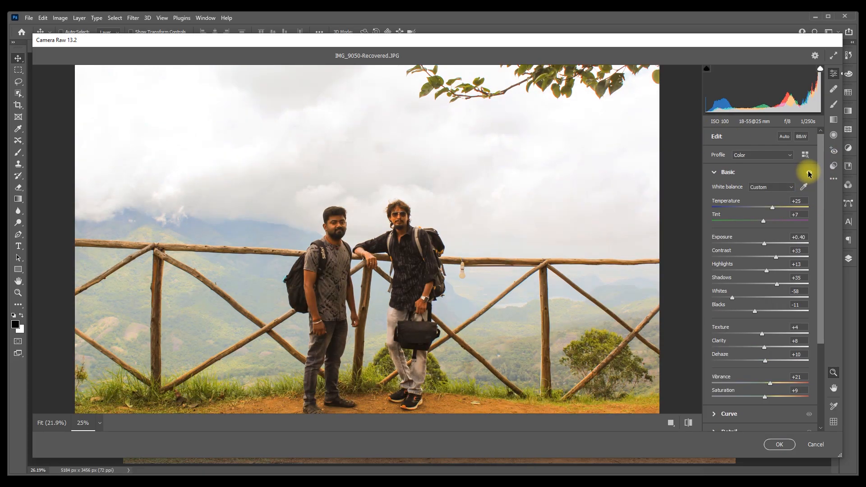
pyautogui.click(808, 174)
pyautogui.click(809, 174)
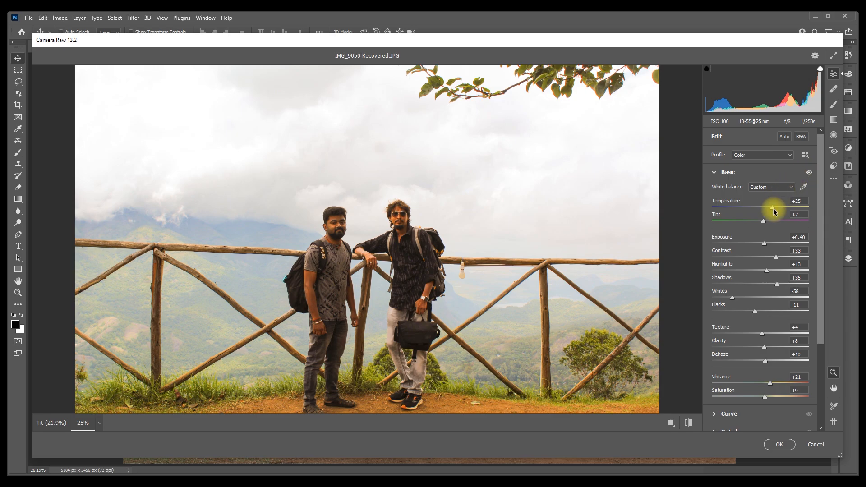
pyautogui.moveTo(772, 208); pyautogui.dragTo(760, 224)
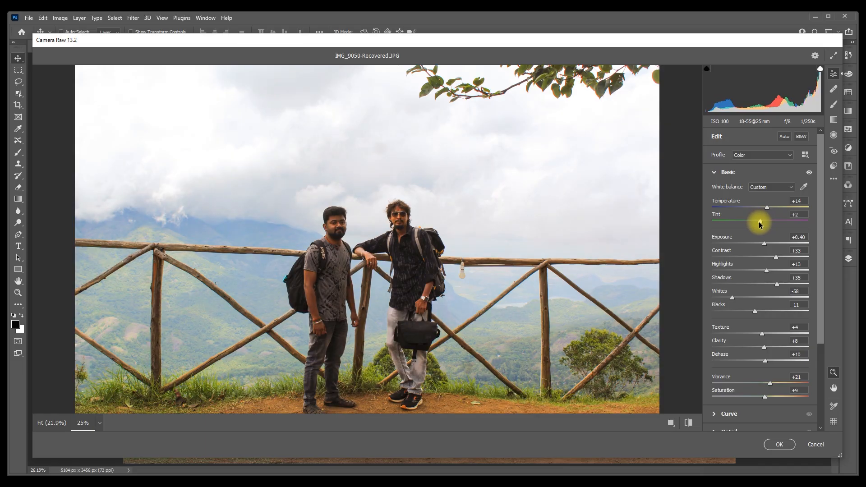
# Shape the main point curve with raised midtones, a lowered highlight point and a shadow point at input 45, output 76.
pyautogui.click(713, 171)
pyautogui.click(714, 189)
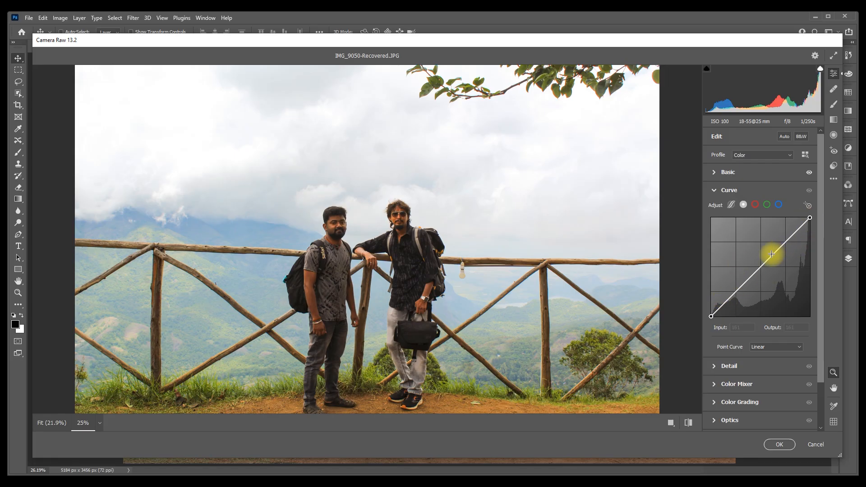
pyautogui.moveTo(760, 267); pyautogui.dragTo(758, 260)
pyautogui.click(735, 286)
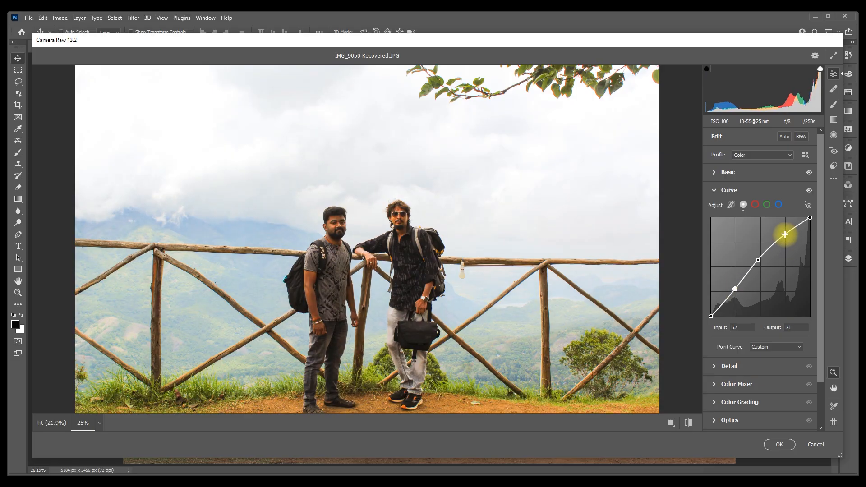
pyautogui.moveTo(783, 234); pyautogui.dragTo(790, 240)
pyautogui.moveTo(734, 290); pyautogui.dragTo(728, 287)
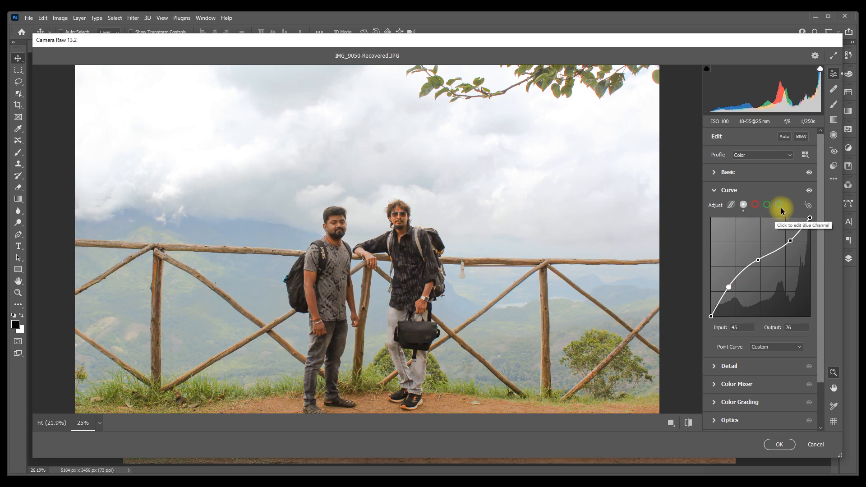
# Examine the red, green and blue channel curves, ending back on the main point curve.
pyautogui.click(756, 206)
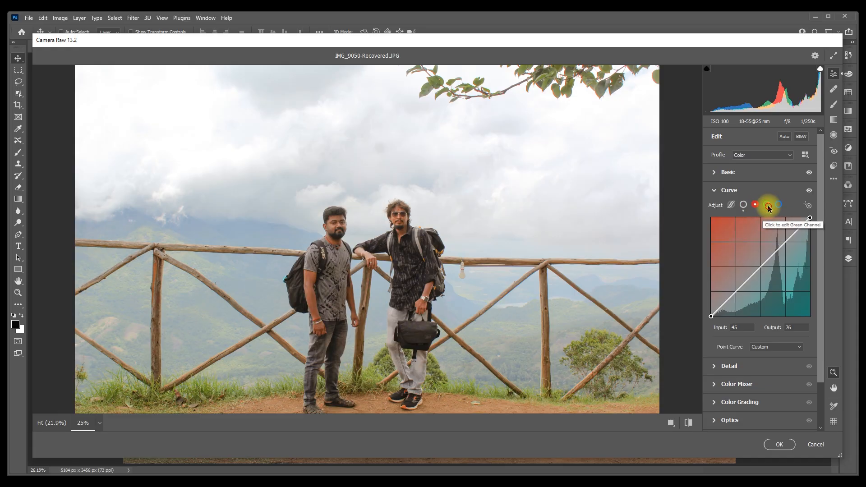
pyautogui.click(767, 206)
pyautogui.click(779, 205)
pyautogui.click(755, 205)
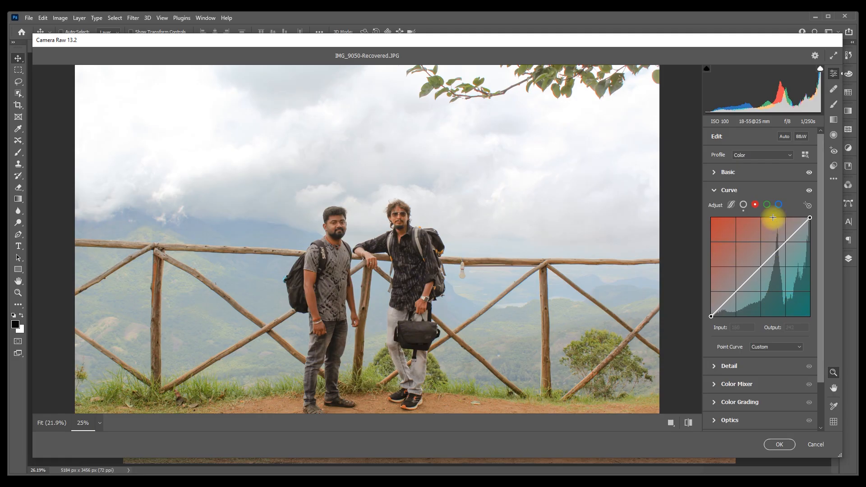
pyautogui.click(766, 206)
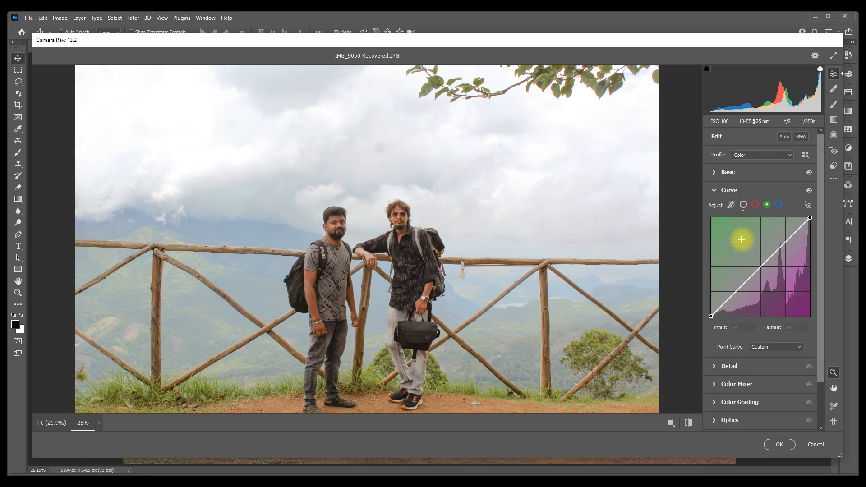
pyautogui.click(778, 204)
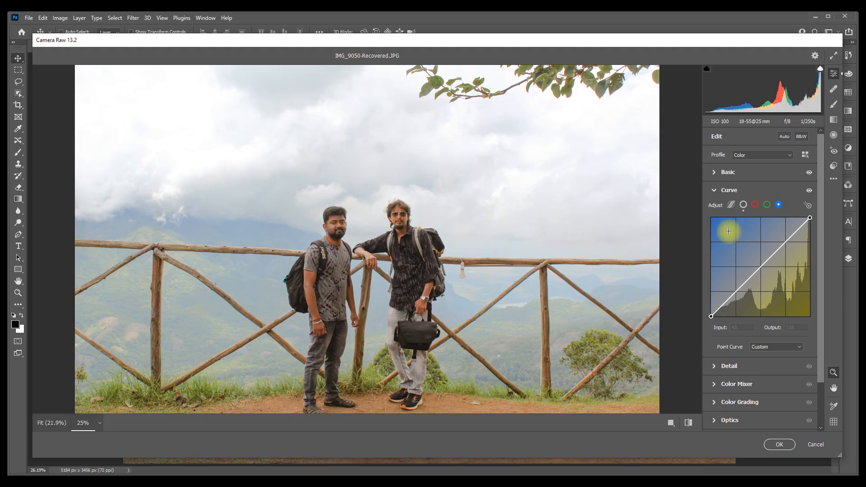
pyautogui.click(756, 205)
pyautogui.click(767, 204)
pyautogui.click(778, 205)
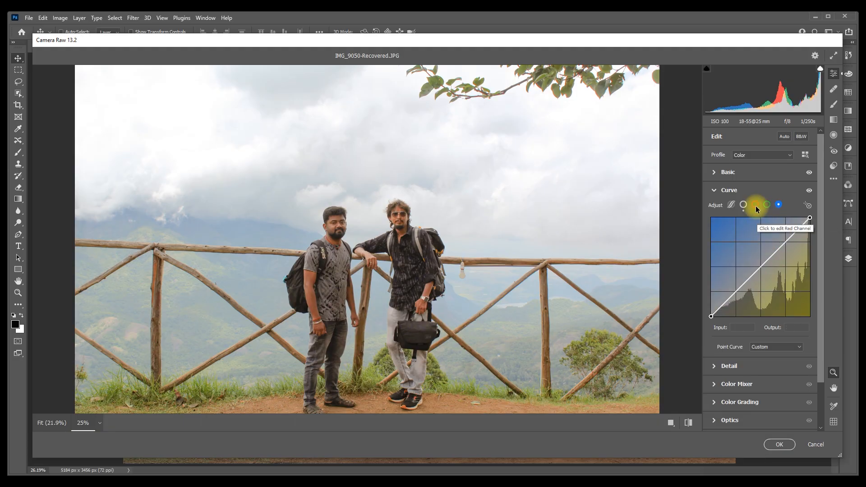
pyautogui.click(756, 206)
pyautogui.click(768, 207)
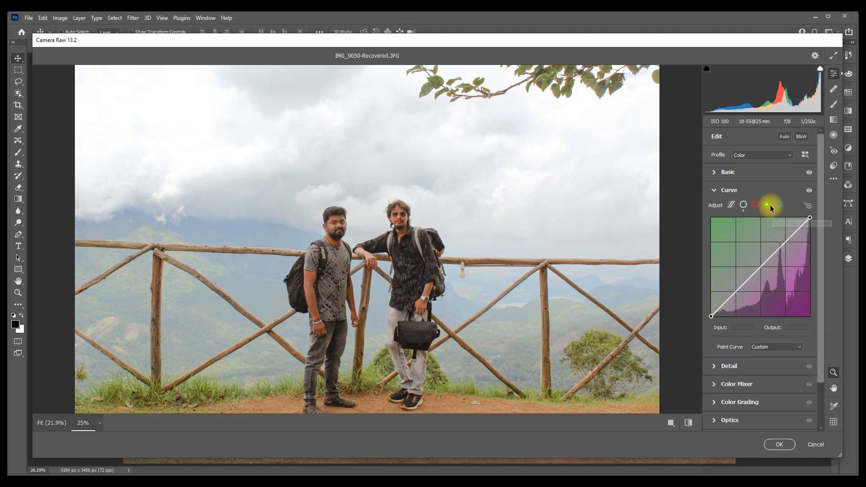
pyautogui.click(778, 206)
pyautogui.click(743, 205)
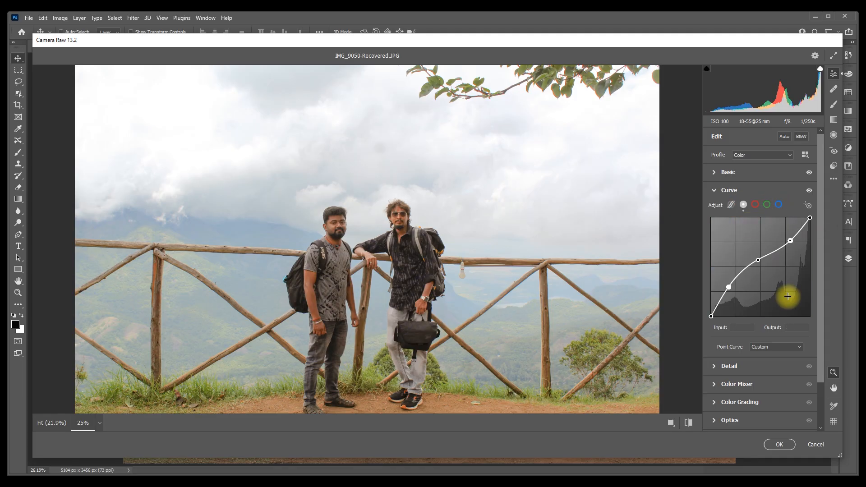
# Look through the color channel curves, try raising the red curve at input 88 to output 92, and undo it.
pyautogui.click(755, 205)
pyautogui.click(766, 205)
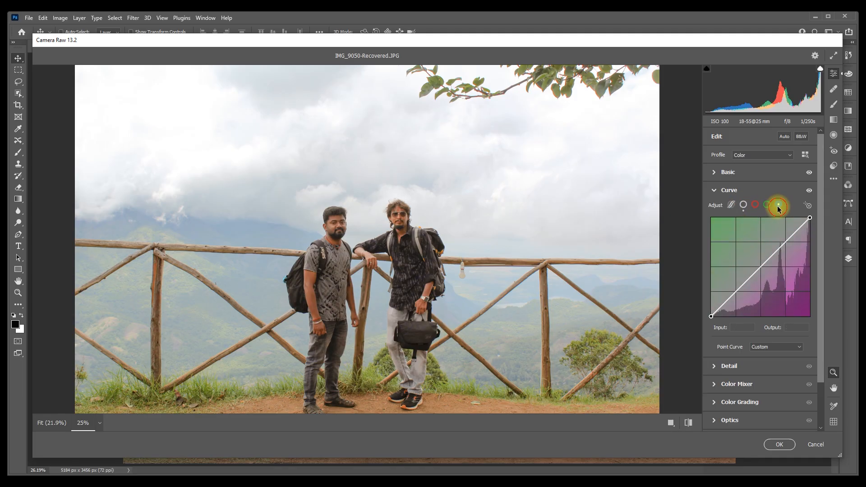
pyautogui.click(778, 205)
pyautogui.click(755, 204)
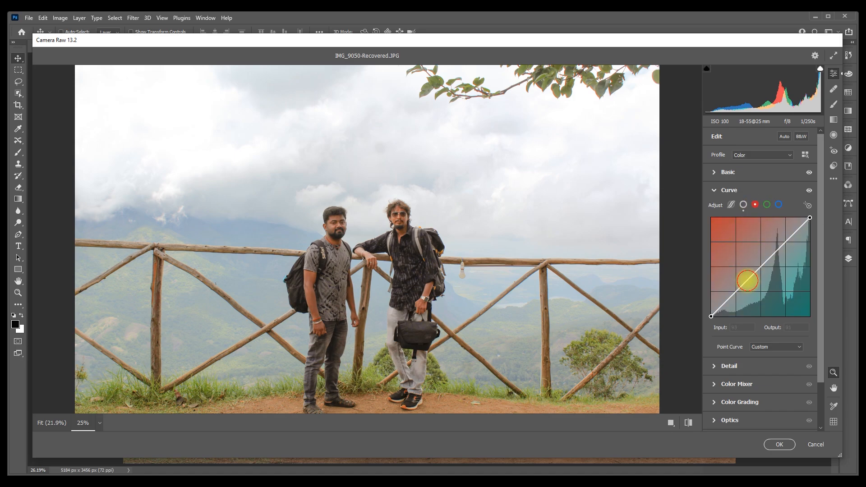
pyautogui.moveTo(744, 283); pyautogui.dragTo(746, 281)
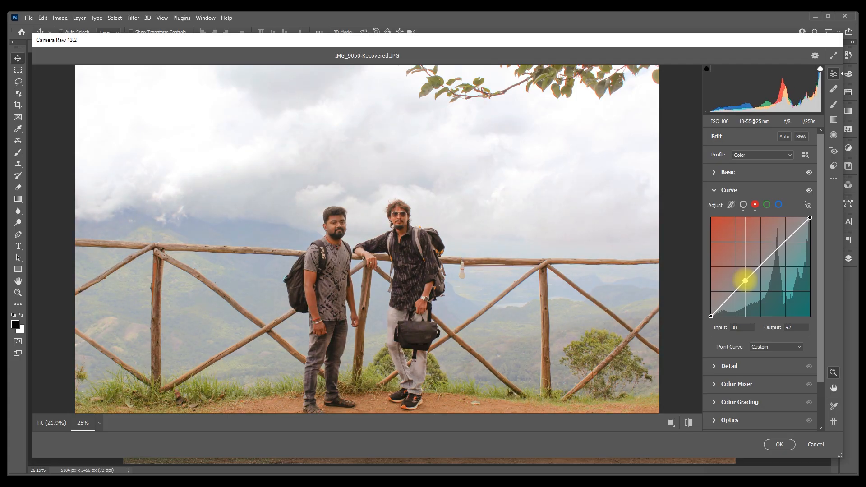
pyautogui.hotkey('ctrl', 'z')
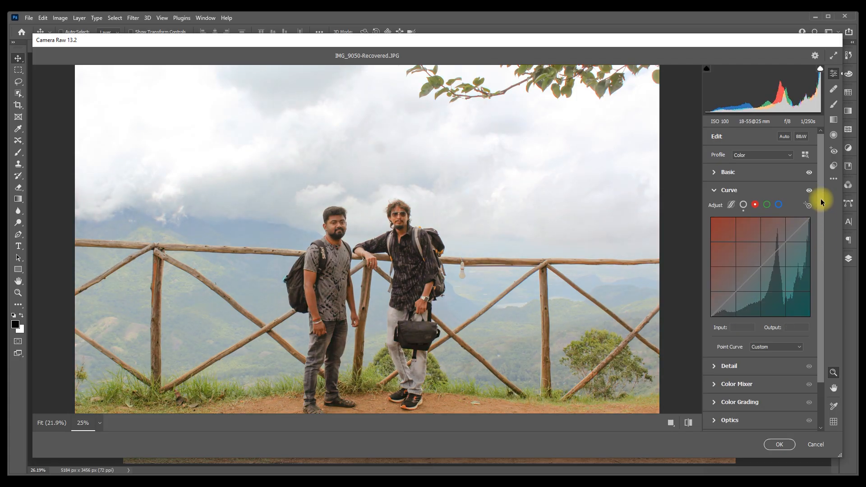
# Compare the photo with and without the Curve edits, keeping them enabled.
pyautogui.click(808, 190)
pyautogui.click(808, 190)
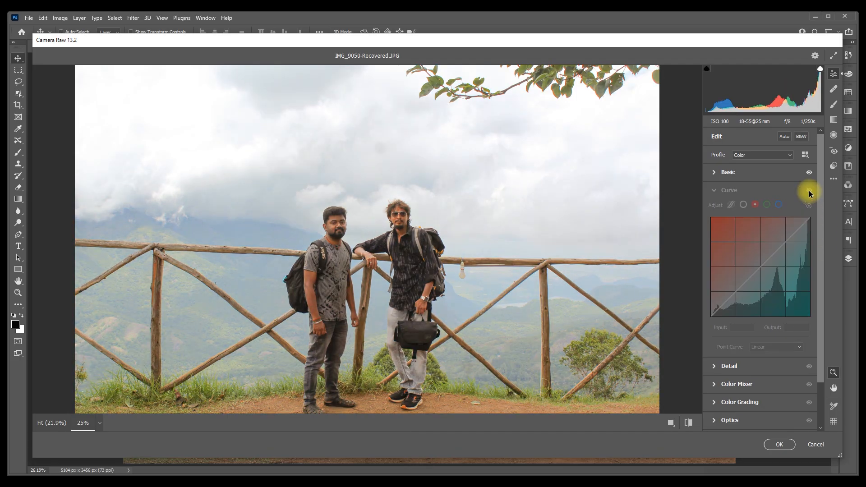
pyautogui.click(808, 190)
pyautogui.click(714, 190)
# Set Sharpening to 70 and adjust Noise Reduction, comparing the two men with and without the Detail edits.
pyautogui.click(713, 210)
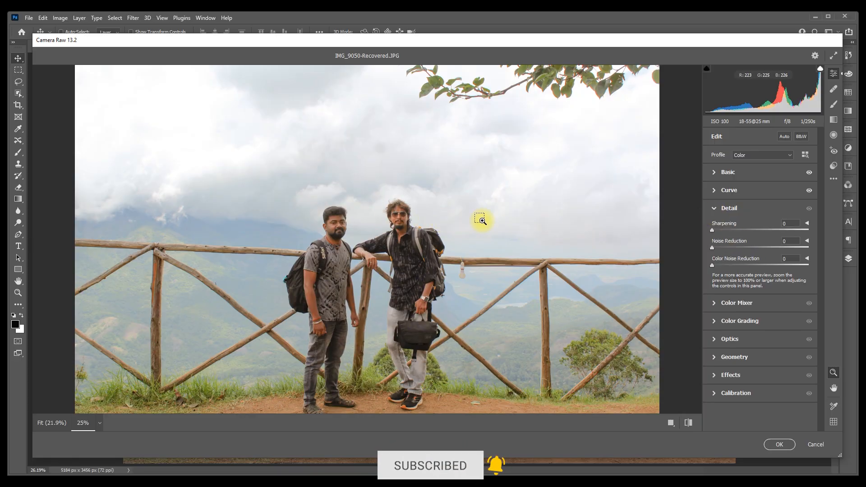
pyautogui.hotkey('ctrl', '+')
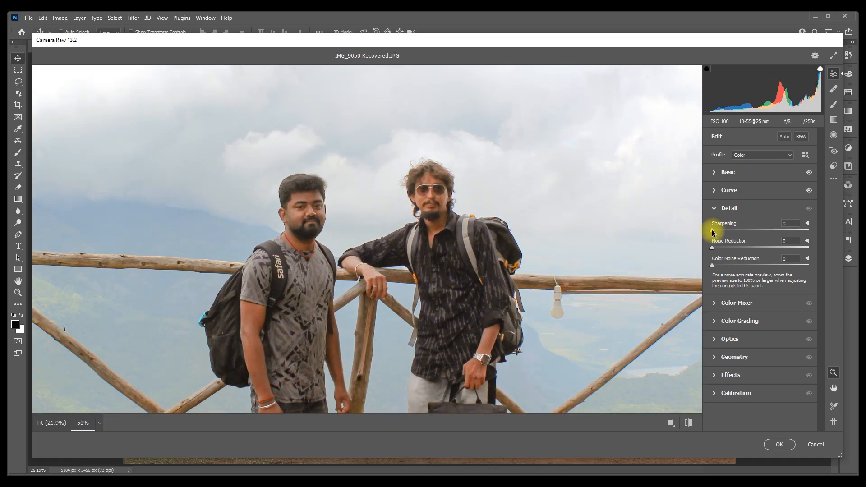
pyautogui.moveTo(725, 231); pyautogui.dragTo(757, 232)
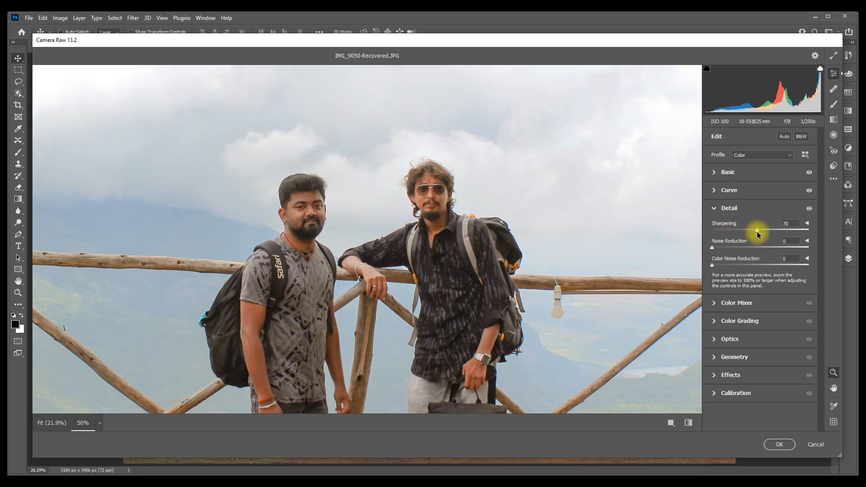
pyautogui.click(809, 210)
pyautogui.click(810, 210)
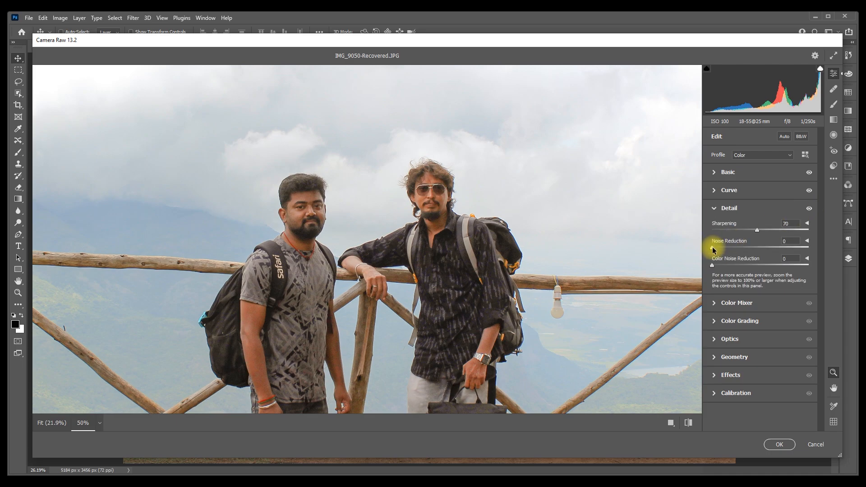
pyautogui.moveTo(713, 249); pyautogui.dragTo(748, 231)
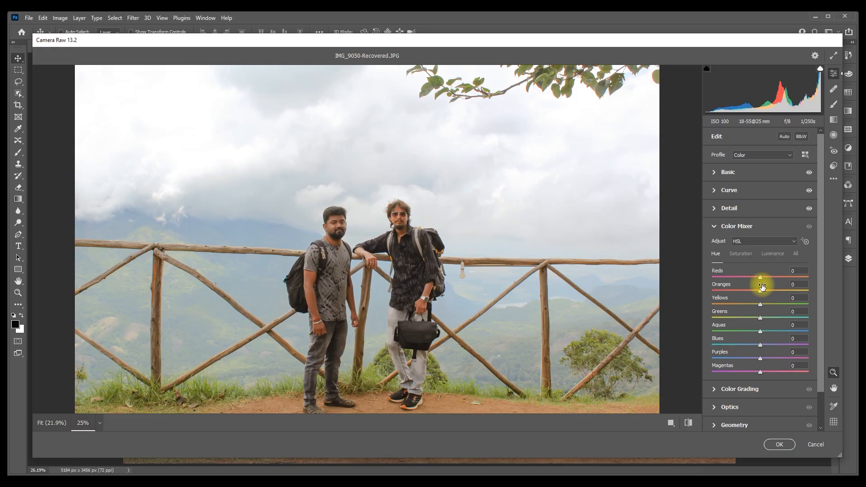
# In the Color Mixer, set Hue to Reds +18, Oranges +2, Yellows +11, Greens +9, Aquas +13, Blues +14, Purples +8 and Magentas -3.
pyautogui.click(740, 254)
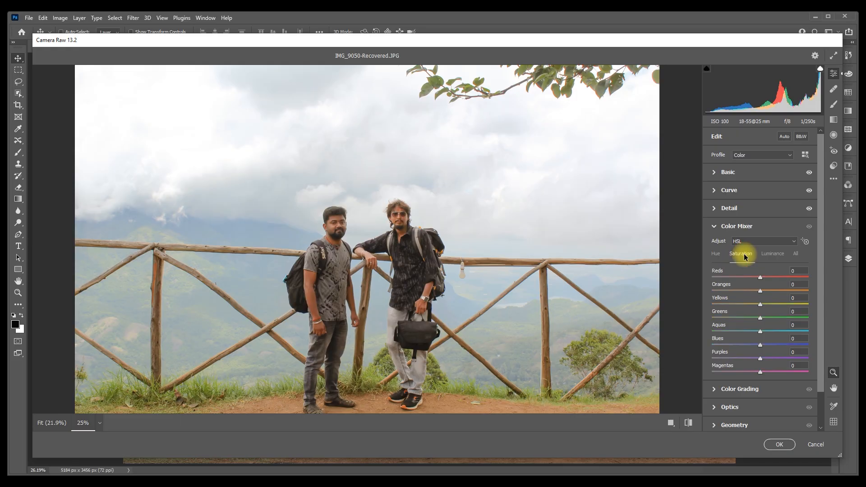
pyautogui.click(779, 257)
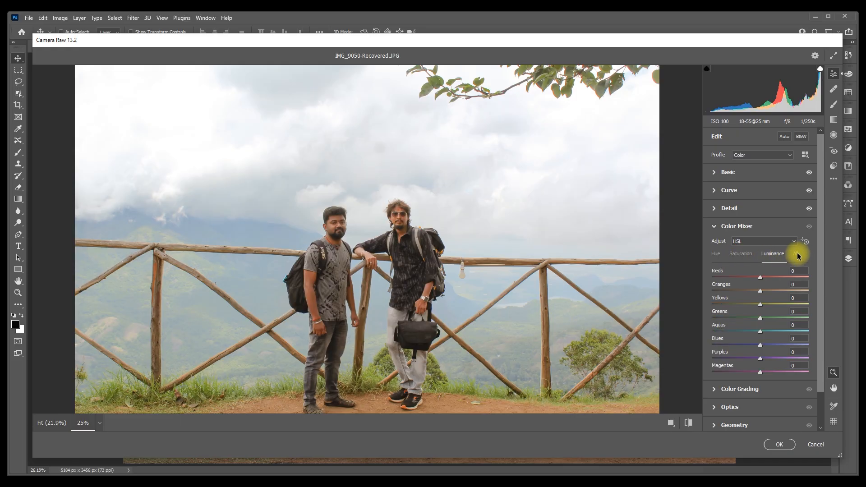
pyautogui.click(797, 255)
pyautogui.moveTo(819, 283)
pyautogui.mouseDown()
pyautogui.moveTo(827, 378)
pyautogui.moveTo(812, 299)
pyautogui.moveTo(820, 286)
pyautogui.mouseUp()
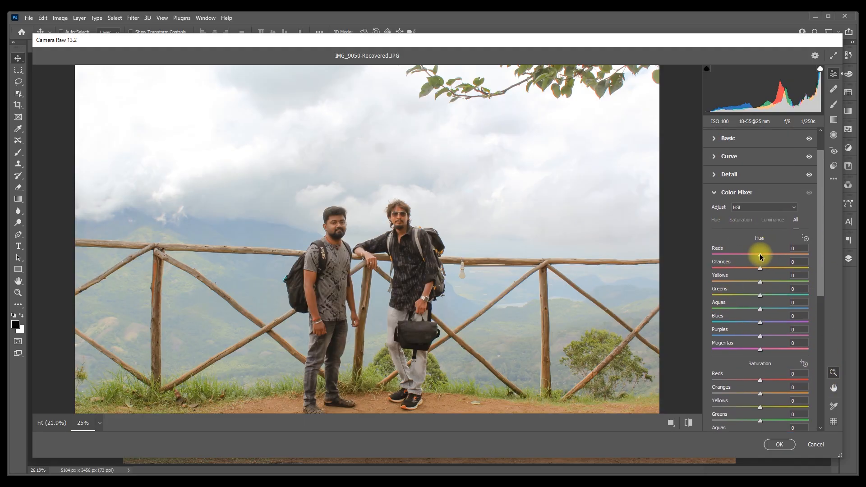
pyautogui.moveTo(761, 257)
pyautogui.mouseDown()
pyautogui.moveTo(770, 256)
pyautogui.moveTo(761, 269)
pyautogui.mouseUp()
pyautogui.moveTo(759, 281); pyautogui.dragTo(765, 337)
pyautogui.moveTo(760, 349); pyautogui.dragTo(759, 349)
# Set Saturation to Reds +22, Oranges +20, Yellows +11, Greens +16, Aquas +30, Blues +12, Purples -8, Magentas +6, and adjust the color luminance.
pyautogui.scroll(-3, 819, 274)
pyautogui.moveTo(762, 276); pyautogui.dragTo(770, 320)
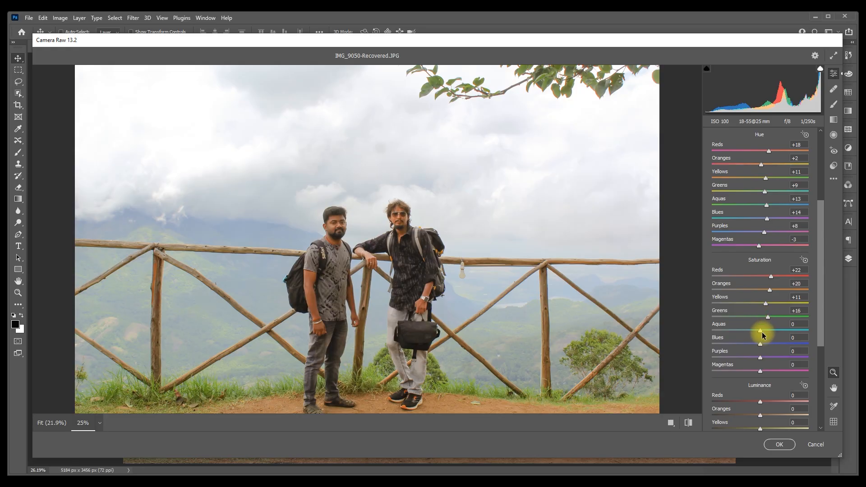
pyautogui.moveTo(761, 332); pyautogui.dragTo(764, 329)
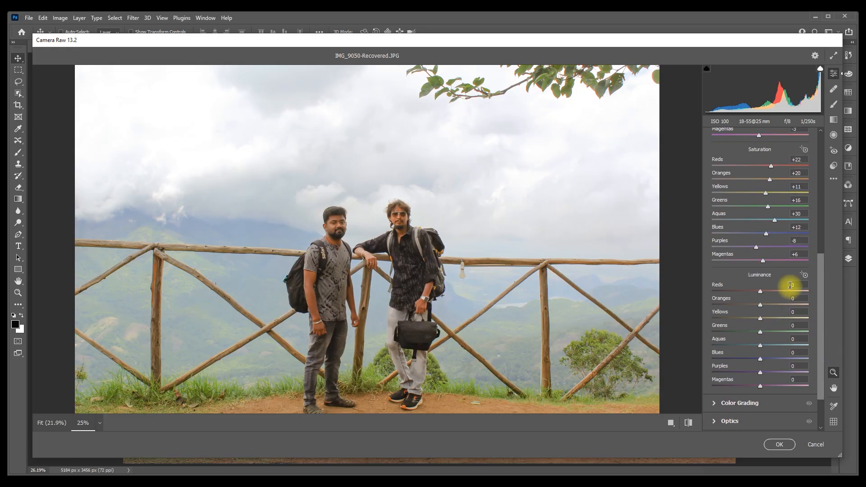
pyautogui.moveTo(759, 292); pyautogui.dragTo(757, 346)
pyautogui.click(761, 363)
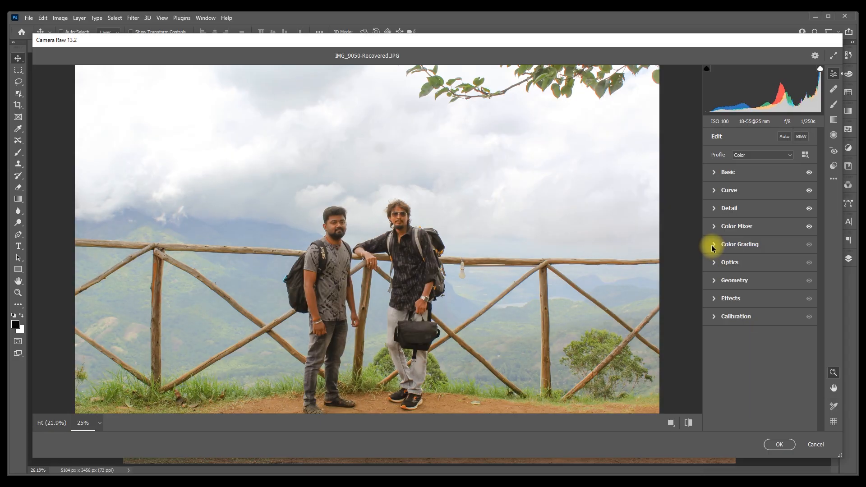
# Color-grade the midtones blue at about hue 234, saturation 65, the shadows at hue 243, saturation 5, and tint the highlights.
pyautogui.click(711, 245)
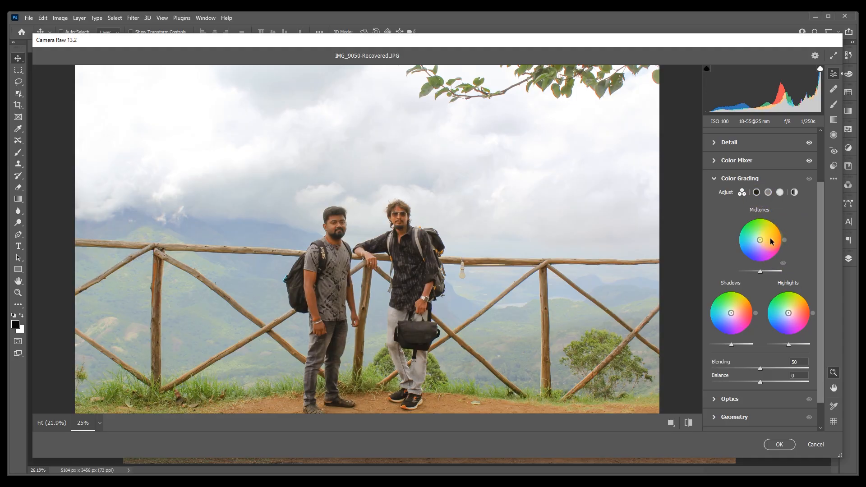
pyautogui.moveTo(769, 237); pyautogui.dragTo(746, 241)
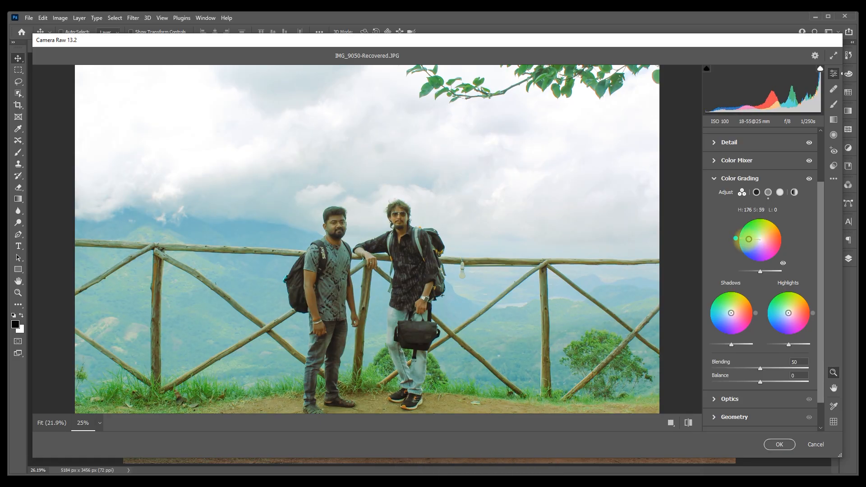
pyautogui.moveTo(735, 238); pyautogui.dragTo(754, 248)
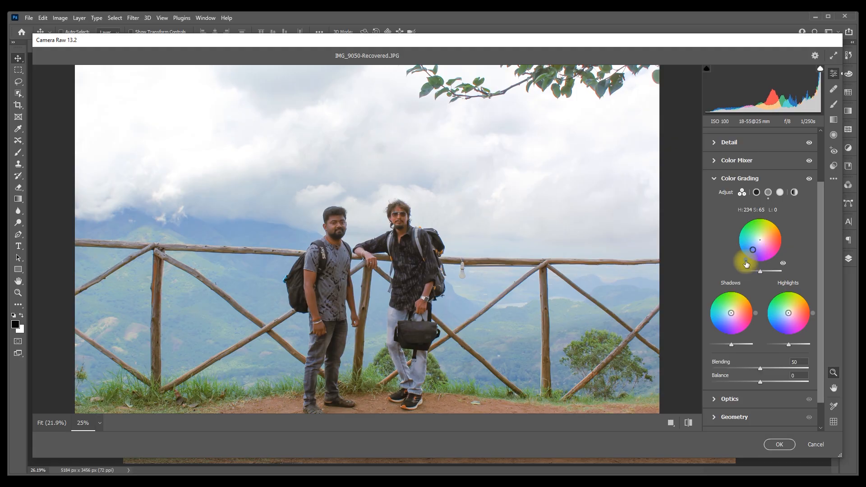
pyautogui.moveTo(747, 264); pyautogui.dragTo(744, 263)
pyautogui.moveTo(743, 294); pyautogui.dragTo(726, 308)
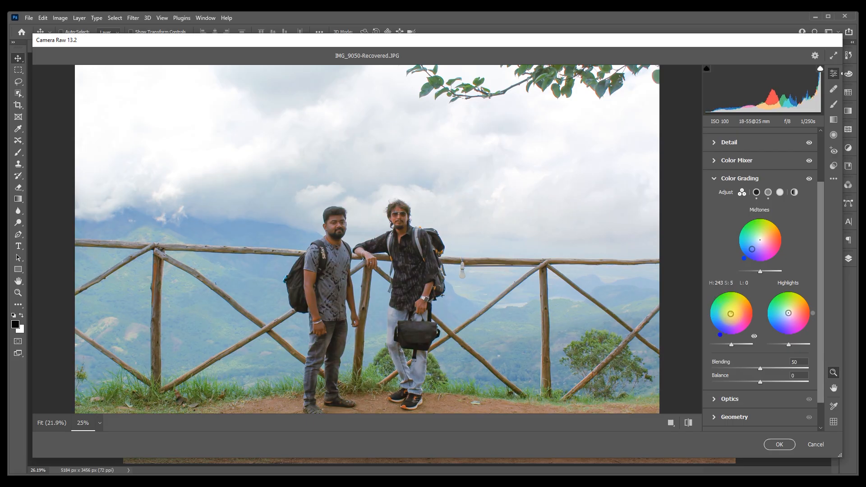
pyautogui.moveTo(813, 313); pyautogui.dragTo(793, 303)
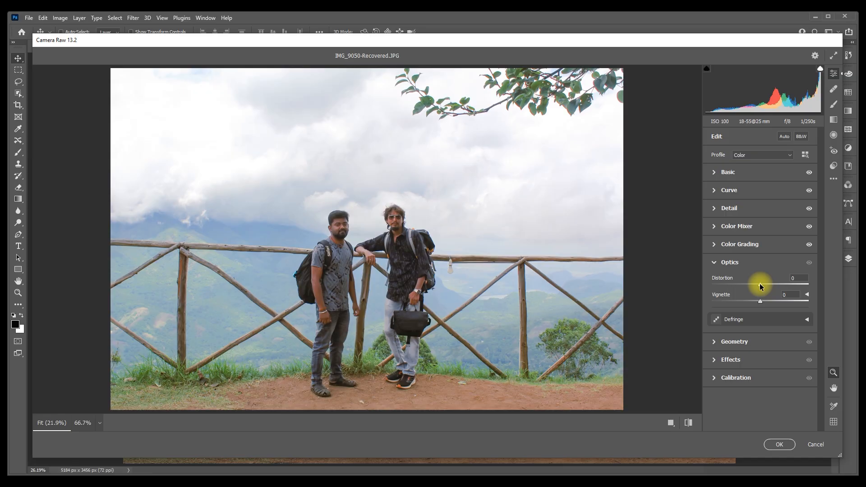
# Try an Optics Distortion of +42 with Vignette at +22 and -100, and reset both to 0.
pyautogui.moveTo(760, 286); pyautogui.dragTo(781, 284)
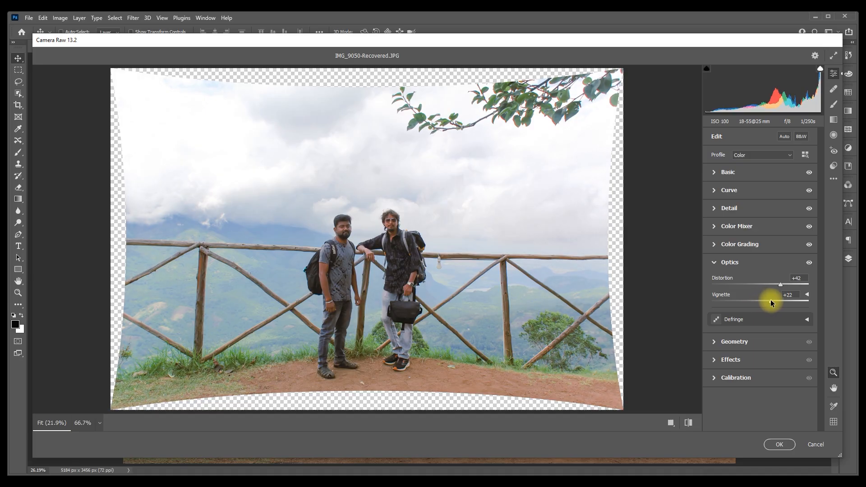
pyautogui.moveTo(762, 303); pyautogui.dragTo(763, 304)
pyautogui.moveTo(763, 301); pyautogui.dragTo(716, 303)
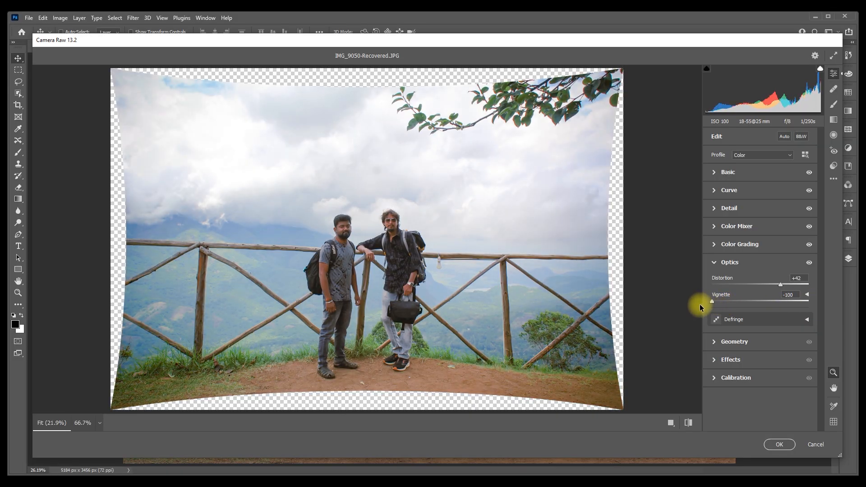
pyautogui.moveTo(778, 283); pyautogui.dragTo(754, 285)
pyautogui.click(796, 276)
pyautogui.write('0')
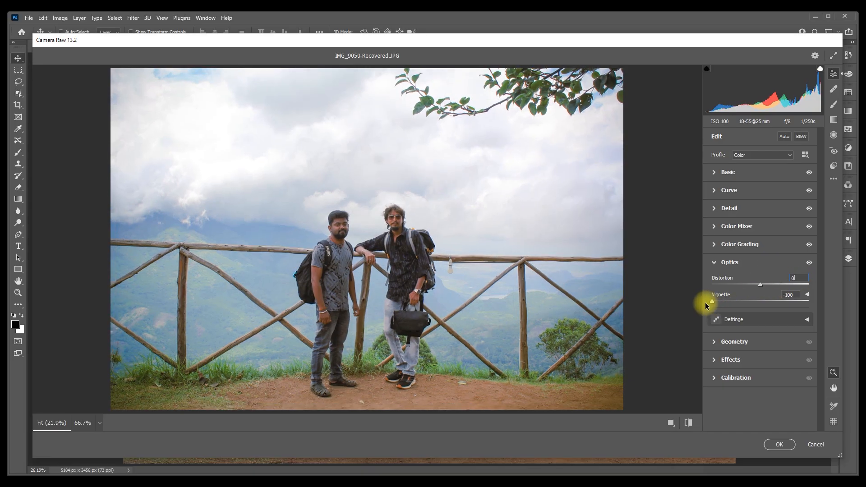
pyautogui.moveTo(705, 303); pyautogui.dragTo(647, 310)
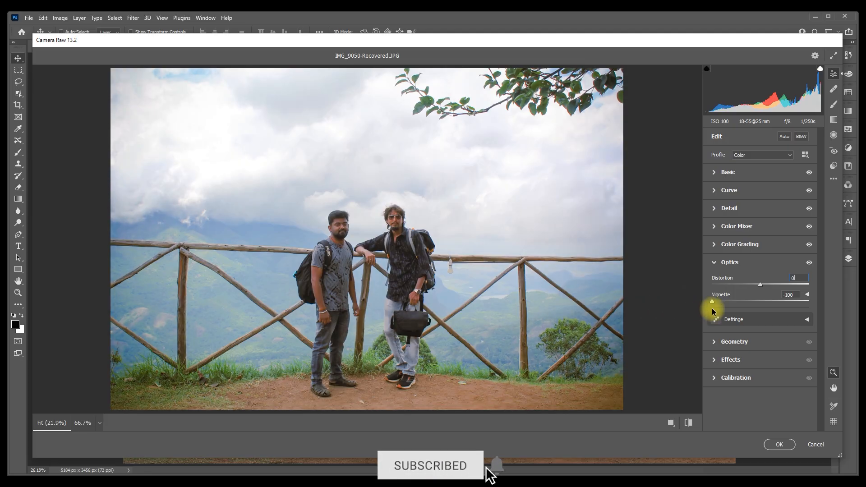
pyautogui.moveTo(713, 312); pyautogui.dragTo(763, 312)
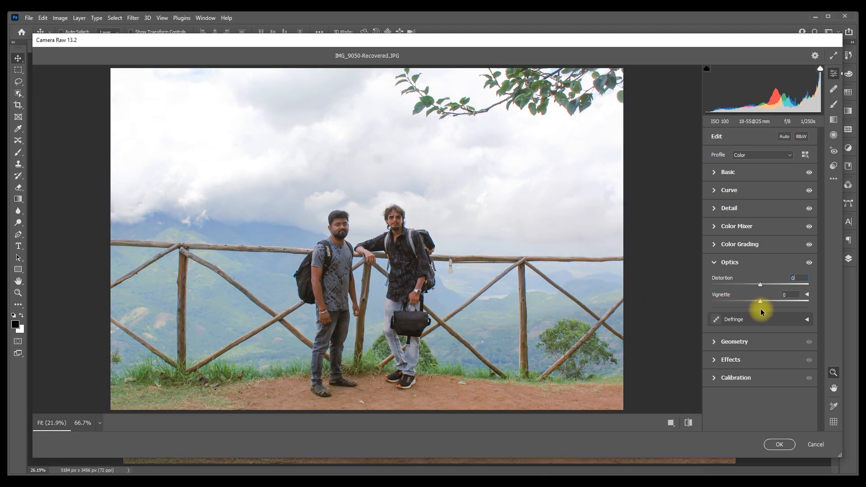
pyautogui.click(714, 263)
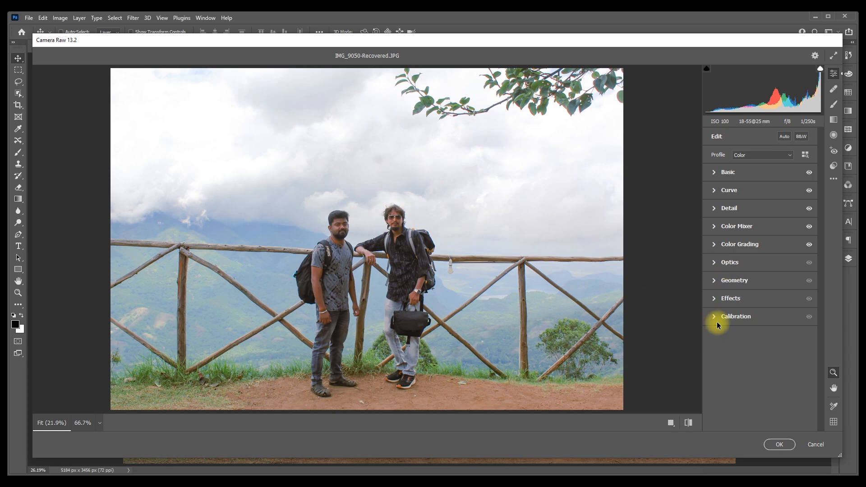
# Try the Geometry transformations Vertical at +33, Horizontal and Rotate, and reset all three to 0.
pyautogui.click(714, 282)
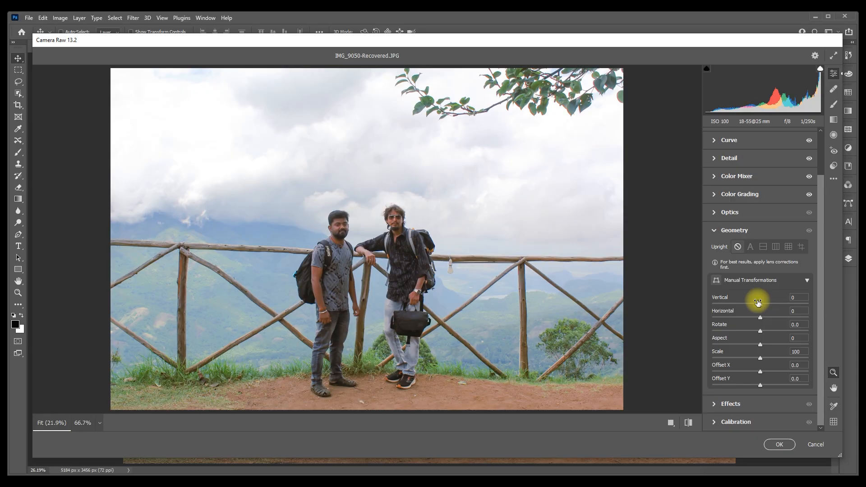
pyautogui.moveTo(761, 307); pyautogui.dragTo(777, 306)
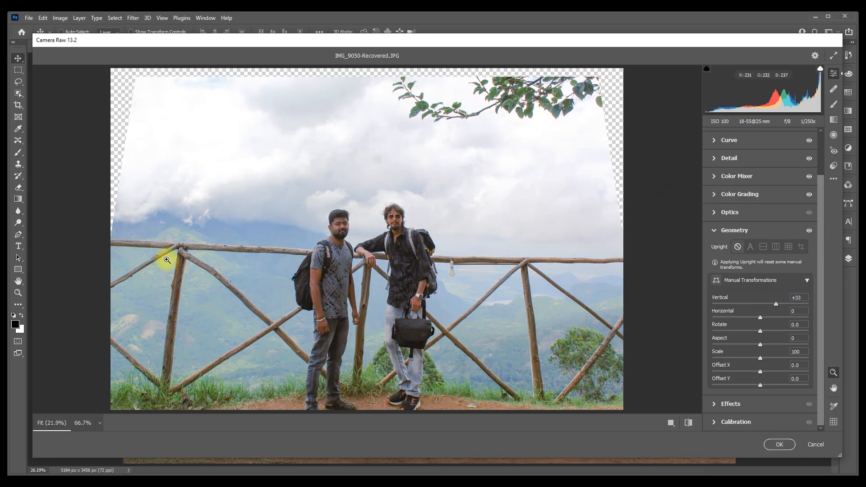
pyautogui.click(798, 299)
pyautogui.write('0')
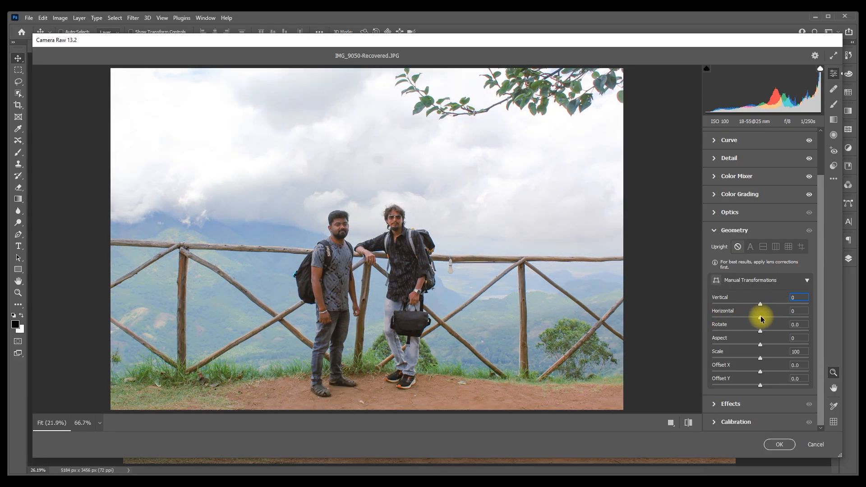
pyautogui.moveTo(760, 317); pyautogui.dragTo(779, 332)
pyautogui.doubleClick(760, 317)
pyautogui.doubleClick(780, 331)
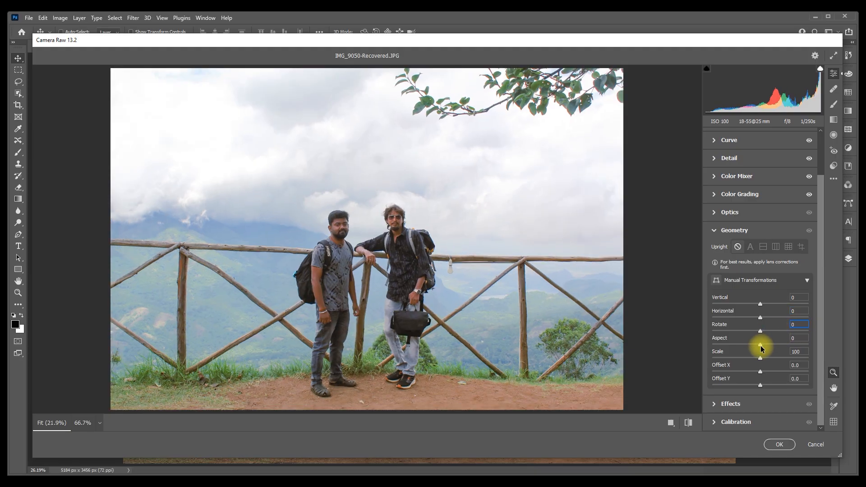
# Try the Aspect, Scale and Offset X and Y transformations, resetting Scale to 100 and the others to 0.
pyautogui.moveTo(760, 343)
pyautogui.mouseDown()
pyautogui.moveTo(795, 345)
pyautogui.moveTo(761, 357)
pyautogui.mouseUp()
pyautogui.doubleClick(801, 338)
pyautogui.write('0')
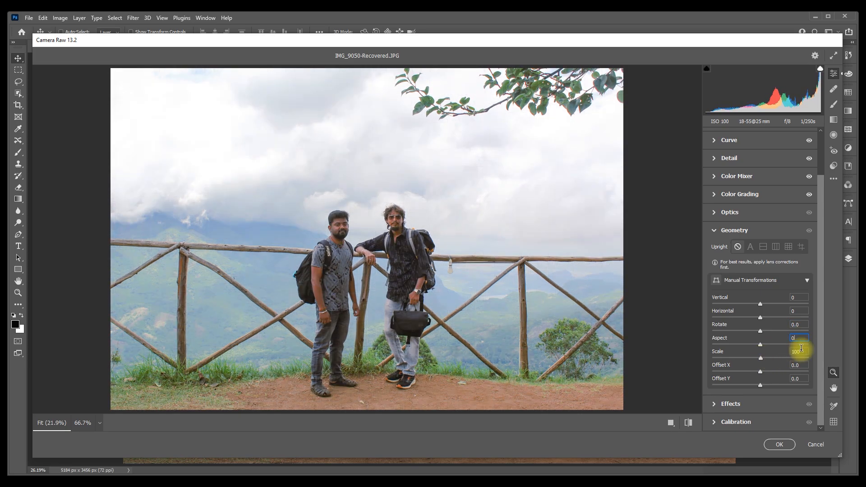
pyautogui.doubleClick(798, 351)
pyautogui.write('0')
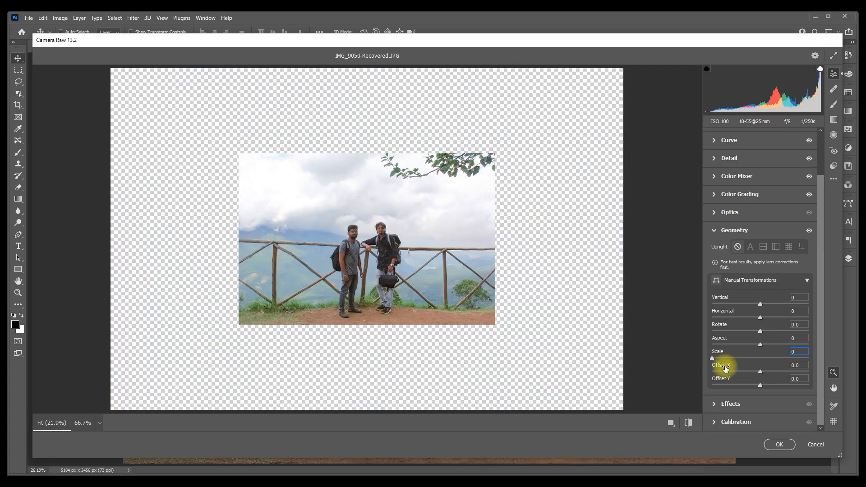
pyautogui.write('100')
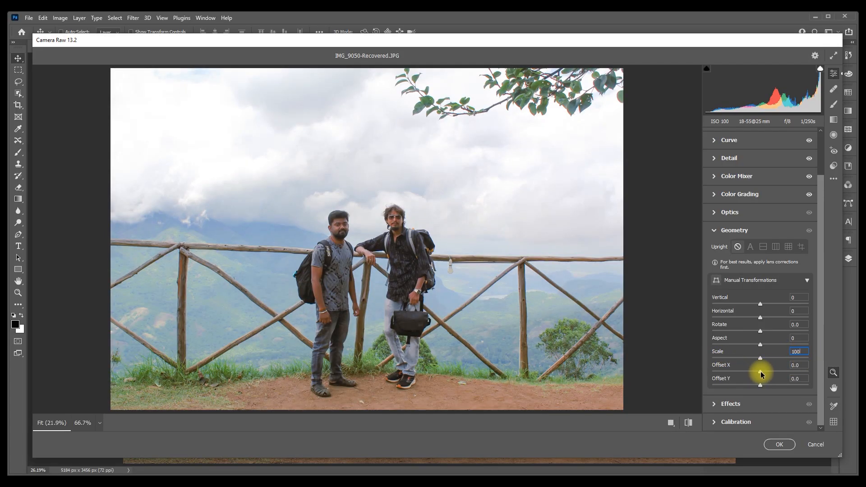
pyautogui.moveTo(760, 373); pyautogui.dragTo(784, 386)
pyautogui.write('00')
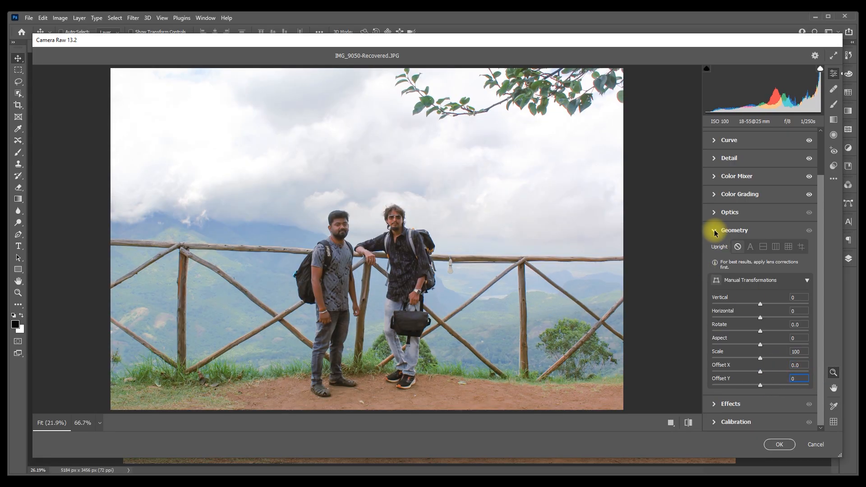
# Try the Grain effect on a close-up of the two men, and leave it at 0.
pyautogui.click(726, 230)
pyautogui.click(713, 299)
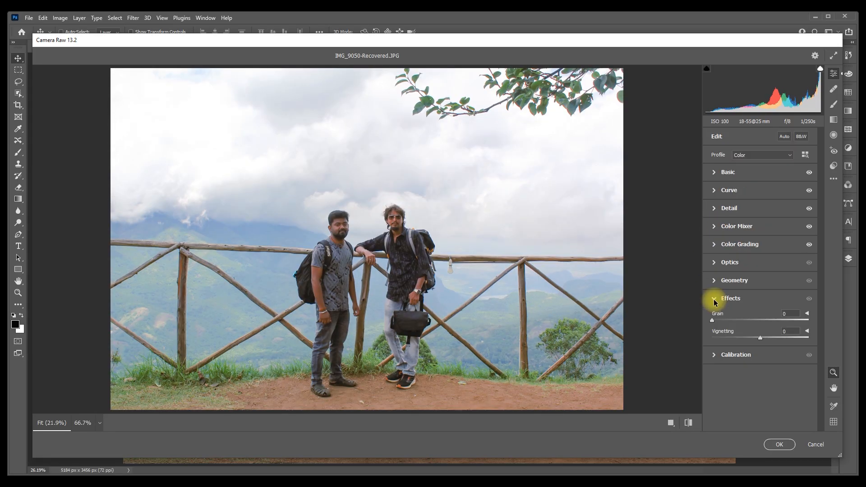
pyautogui.click(396, 223)
pyautogui.click(807, 313)
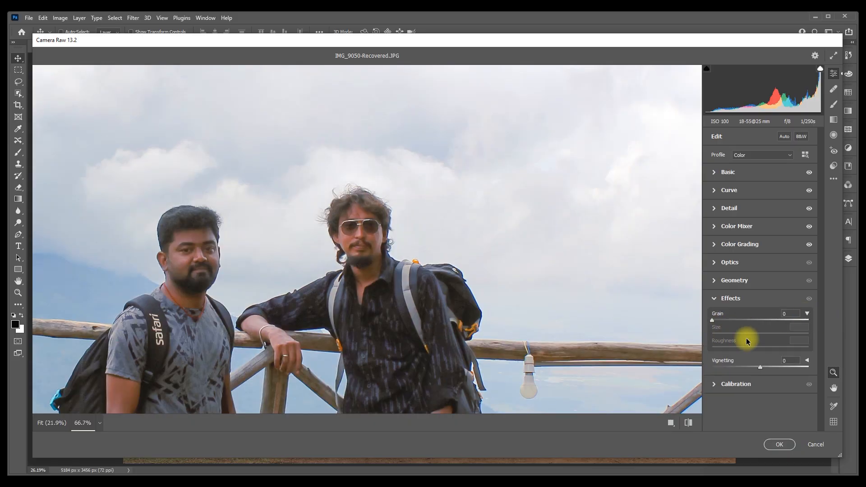
pyautogui.moveTo(712, 320)
pyautogui.mouseDown()
pyautogui.moveTo(808, 330)
pyautogui.moveTo(705, 329)
pyautogui.mouseUp()
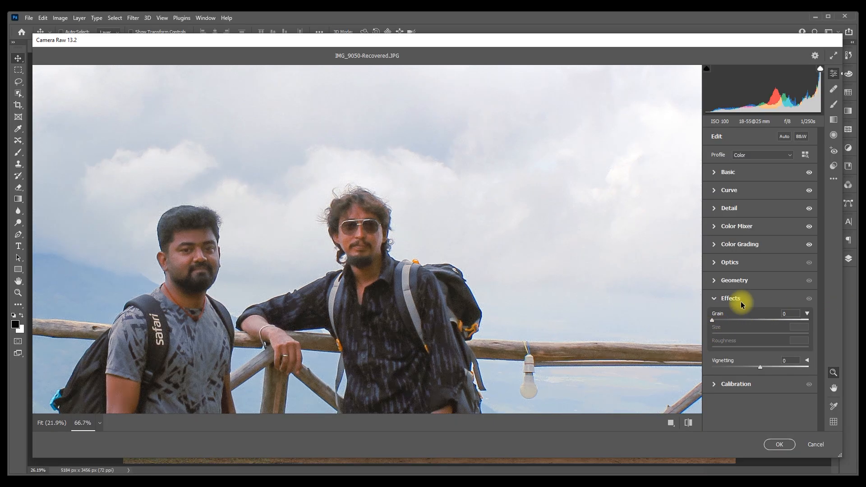
pyautogui.hotkey('ctrl', '0')
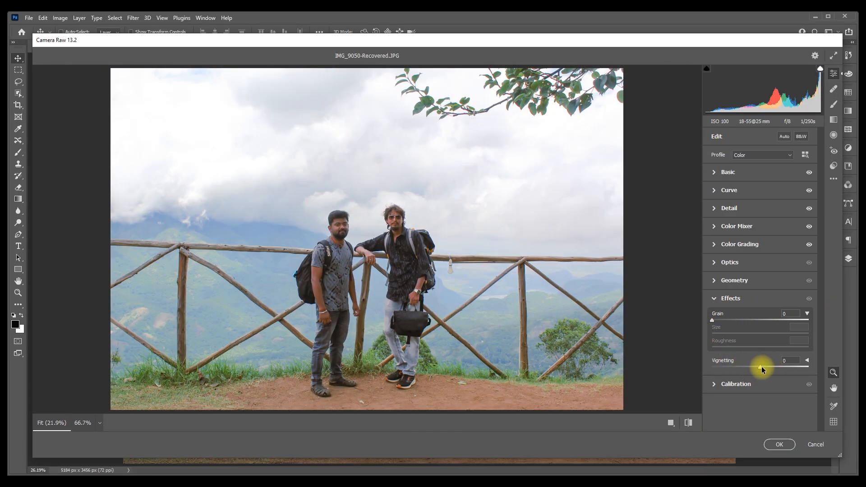
# Try Vignetting at +100 and about -62, and set it to -60.
pyautogui.moveTo(762, 367); pyautogui.dragTo(814, 370)
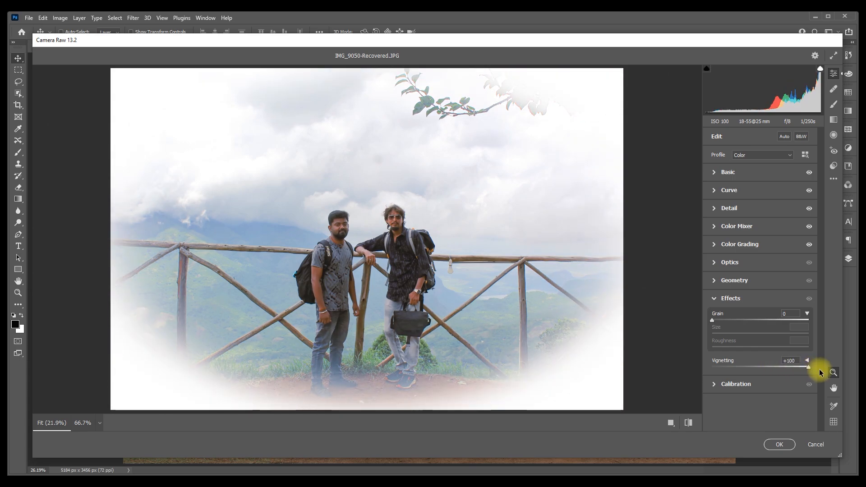
pyautogui.moveTo(808, 367); pyautogui.dragTo(732, 369)
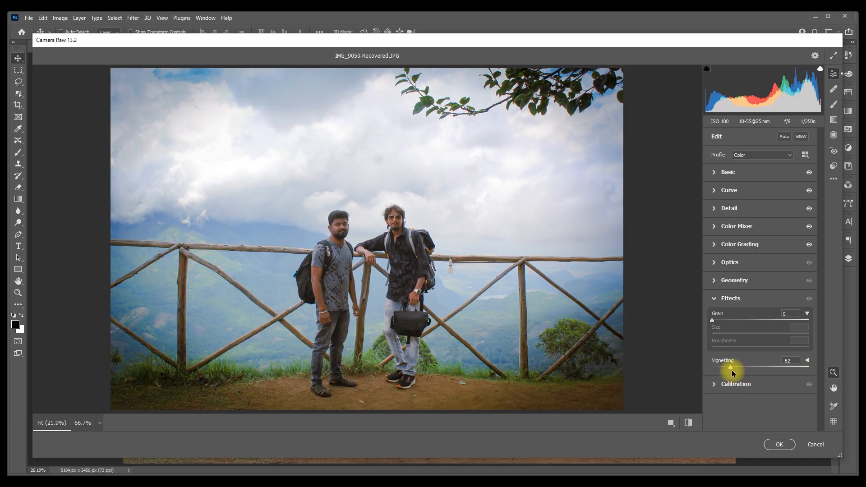
pyautogui.moveTo(796, 360); pyautogui.dragTo(770, 364)
pyautogui.write('60')
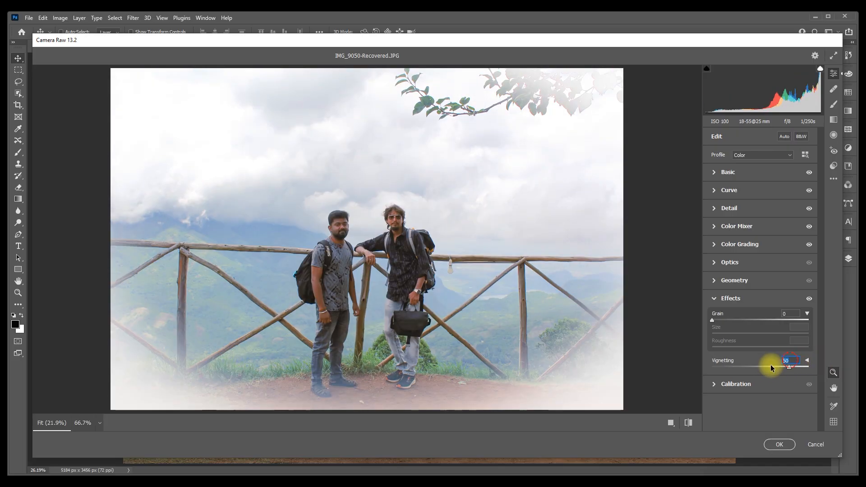
pyautogui.write('-60')
# Calibrate the colors with Shadows Tint +17, Red Primary Hue +19 and Saturation -18, Green Primary Hue +7, and a raised Blue Primary Hue.
pyautogui.click(735, 383)
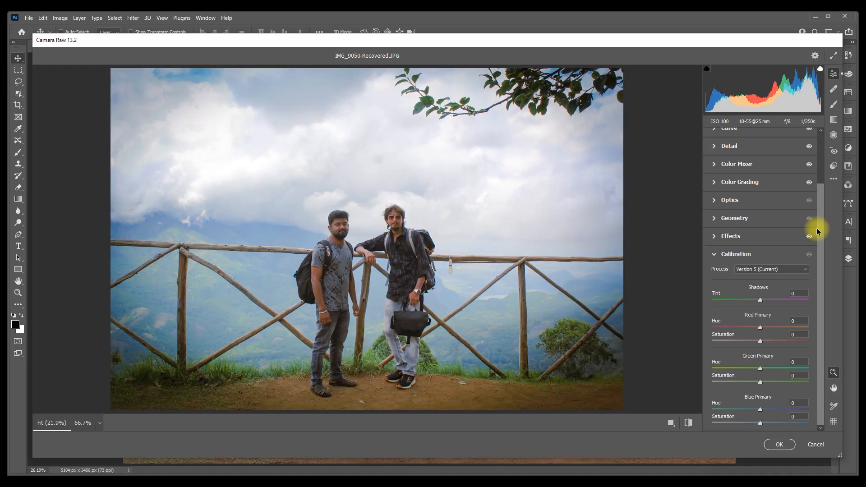
pyautogui.moveTo(759, 299); pyautogui.dragTo(751, 341)
pyautogui.moveTo(769, 328)
pyautogui.mouseDown()
pyautogui.moveTo(779, 329)
pyautogui.moveTo(769, 327)
pyautogui.mouseUp()
pyautogui.moveTo(760, 368); pyautogui.dragTo(763, 368)
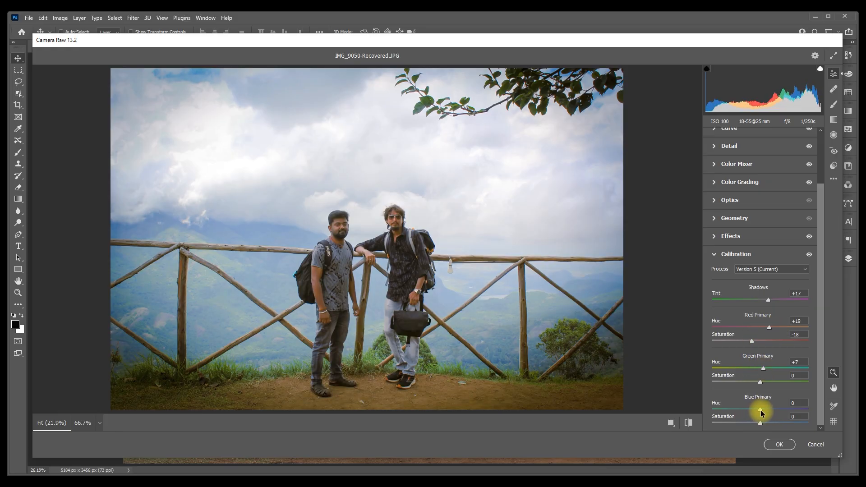
pyautogui.moveTo(760, 409); pyautogui.dragTo(770, 408)
pyautogui.click(714, 255)
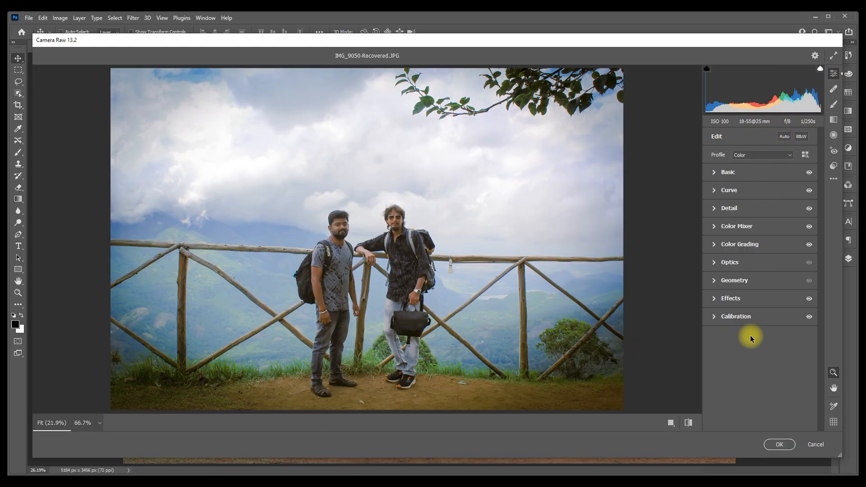
# Prepare the Heal tool with a brush size of 9 for retouching the hanging light bulb.
pyautogui.click(831, 93)
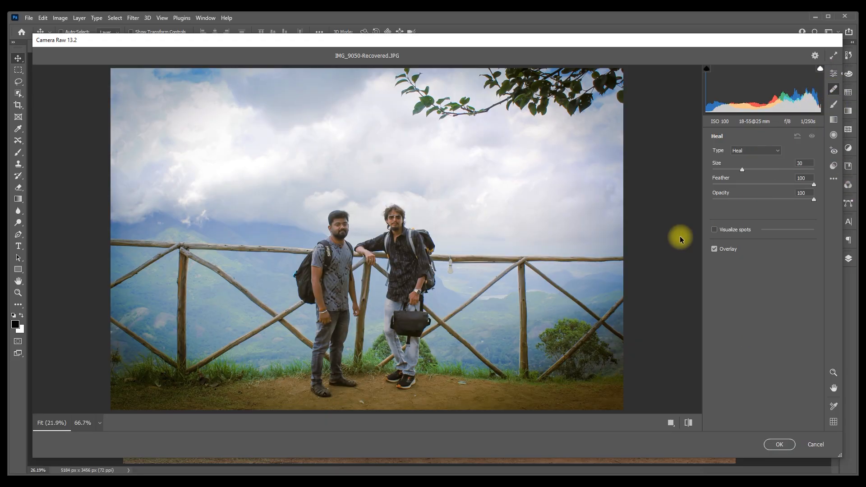
pyautogui.press('[')
pyautogui.press('[')
pyautogui.press('[')
pyautogui.press('[')
pyautogui.press('[')
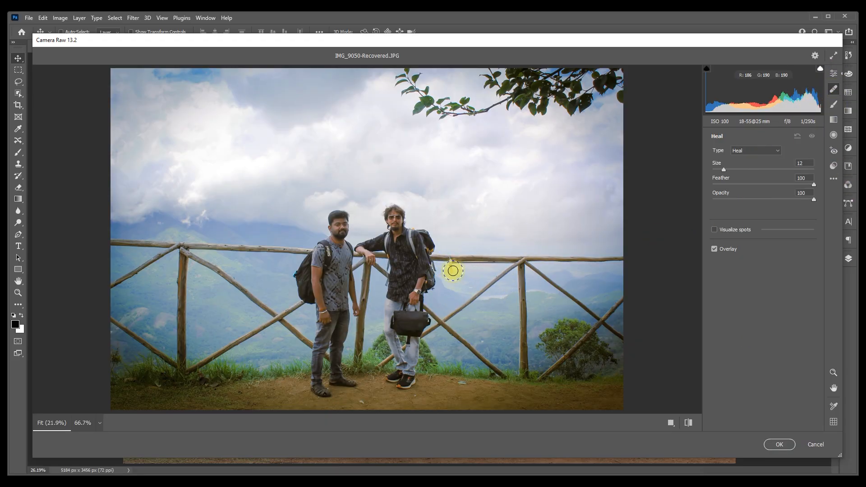
pyautogui.hotkey('ctrl', '+')
pyautogui.hotkey('ctrl', '+')
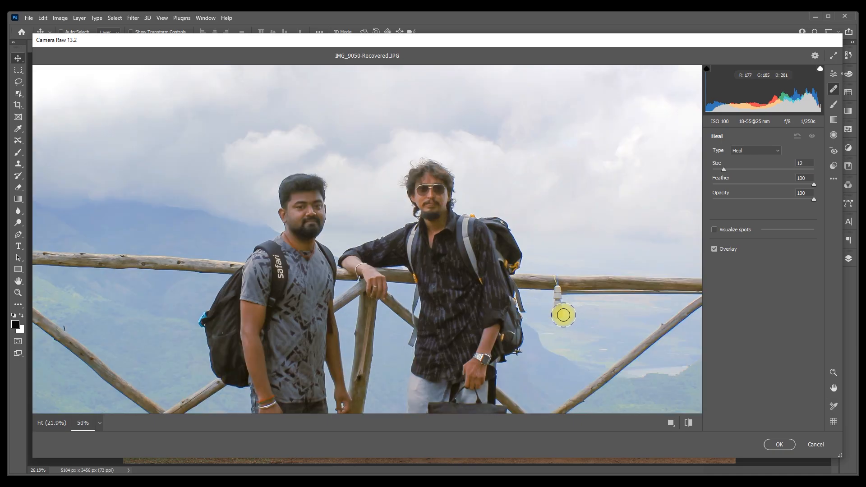
pyautogui.moveTo(724, 171)
pyautogui.mouseDown()
pyautogui.moveTo(755, 172)
pyautogui.moveTo(726, 170)
pyautogui.mouseUp()
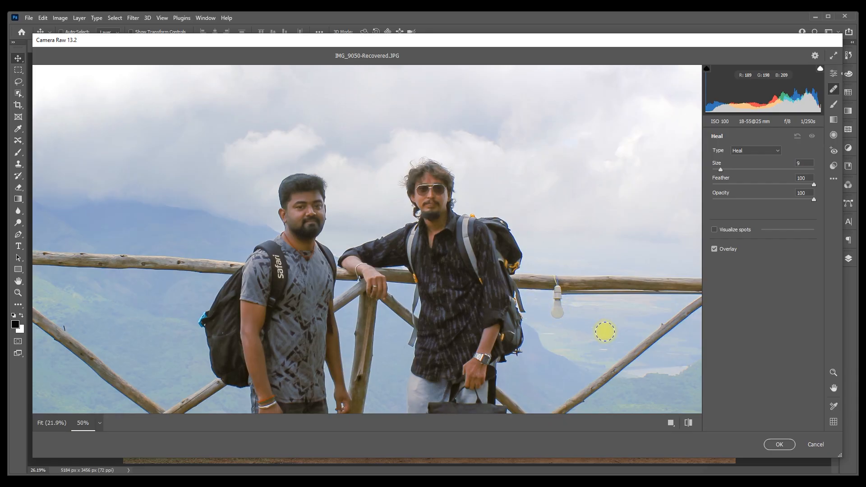
# Try healing away the light bulb hanging from the fence and the thin line beneath the rail.
pyautogui.moveTo(557, 282); pyautogui.dragTo(559, 315)
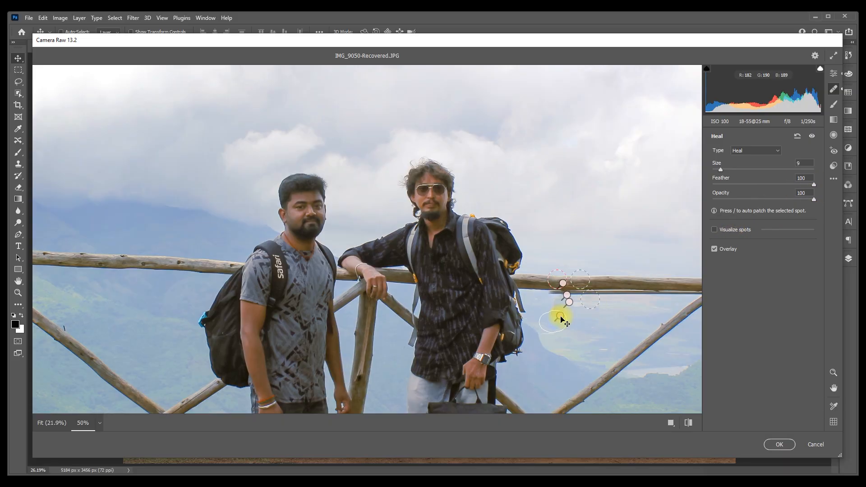
pyautogui.moveTo(571, 388)
pyautogui.mouseDown()
pyautogui.moveTo(564, 378)
pyautogui.moveTo(570, 387)
pyautogui.mouseUp()
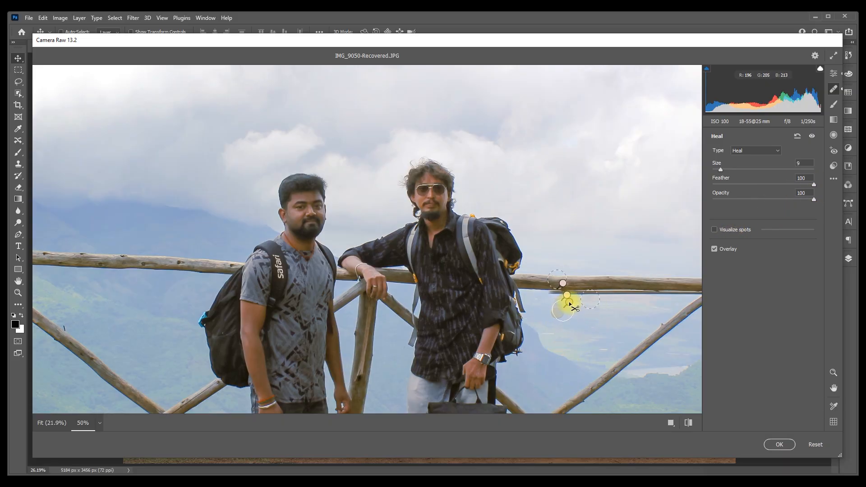
pyautogui.click(557, 314)
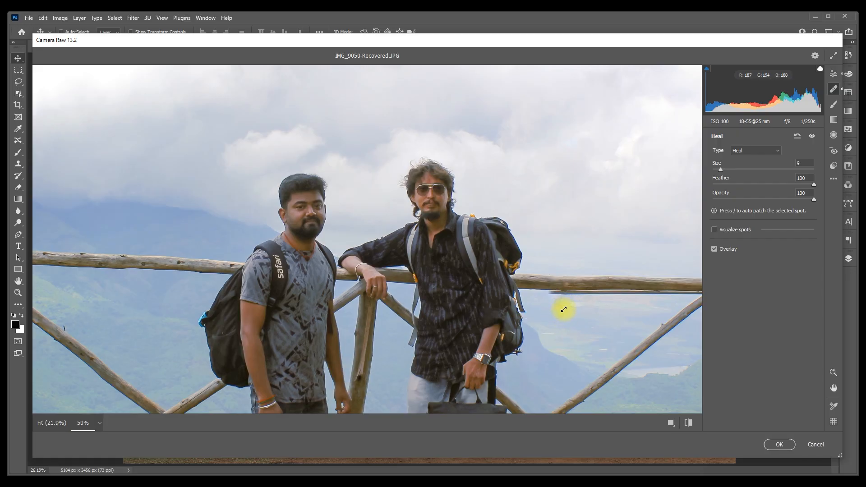
pyautogui.click(555, 295)
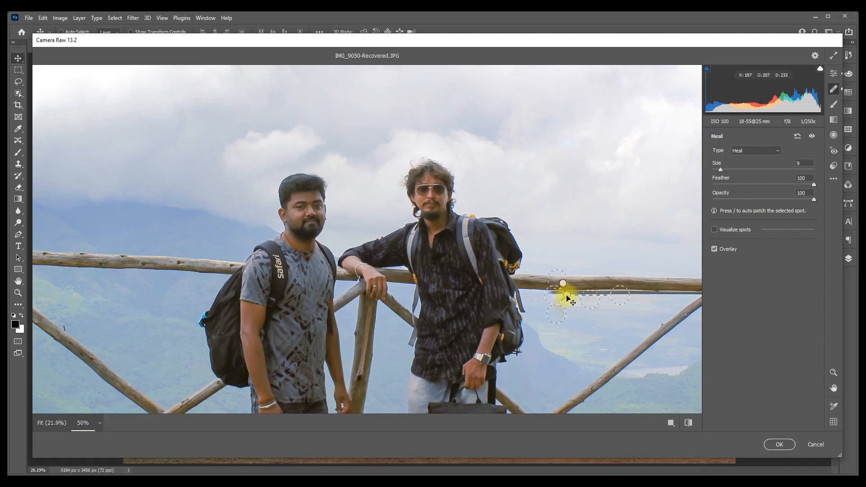
pyautogui.moveTo(553, 294); pyautogui.dragTo(622, 296)
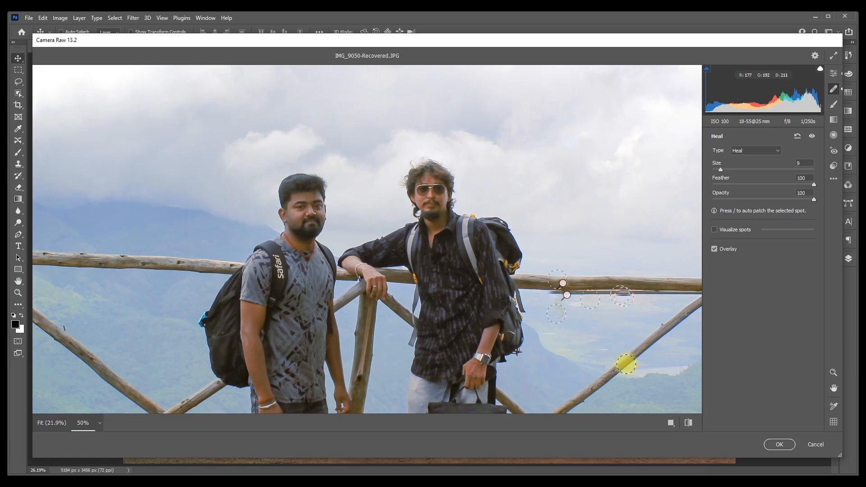
# Compare the photo with and without the healing, and discard all healed spots.
pyautogui.click(811, 136)
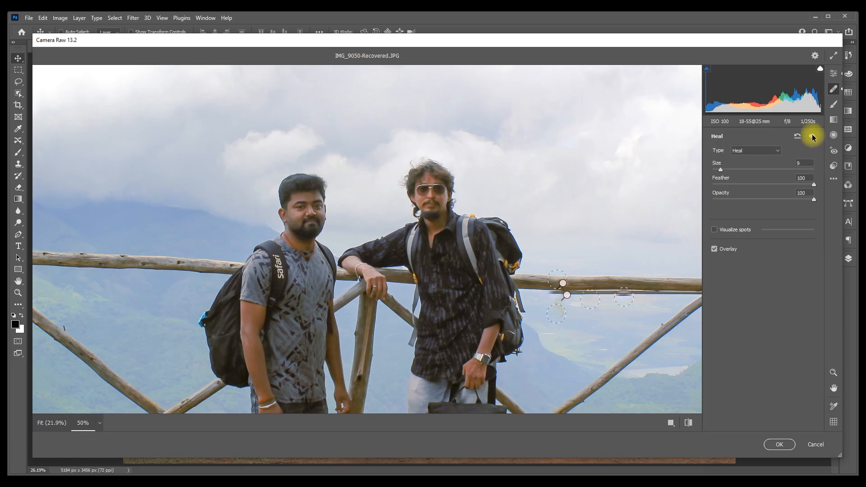
pyautogui.click(811, 138)
pyautogui.click(812, 137)
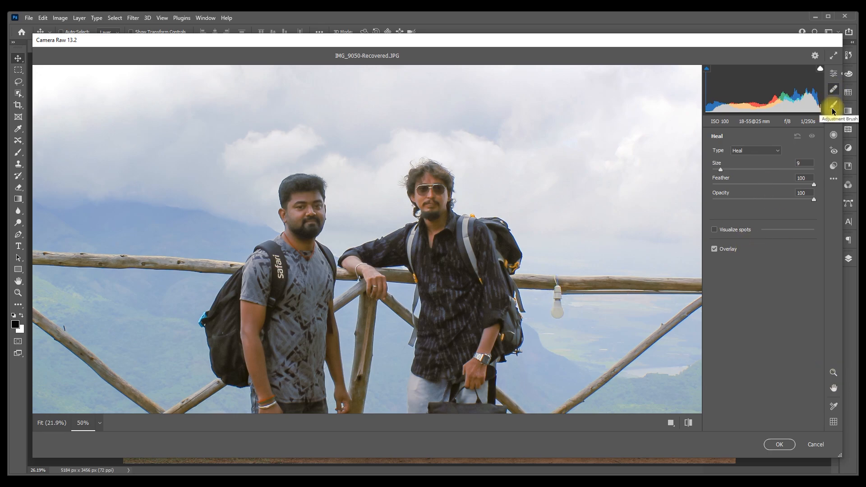
# Try a size 7 Adjustment Brush on the sunglasses man's face with Temperature -16, Tint +19, Exposure +1.15 and Contrast -3, and reset it.
pyautogui.click(832, 108)
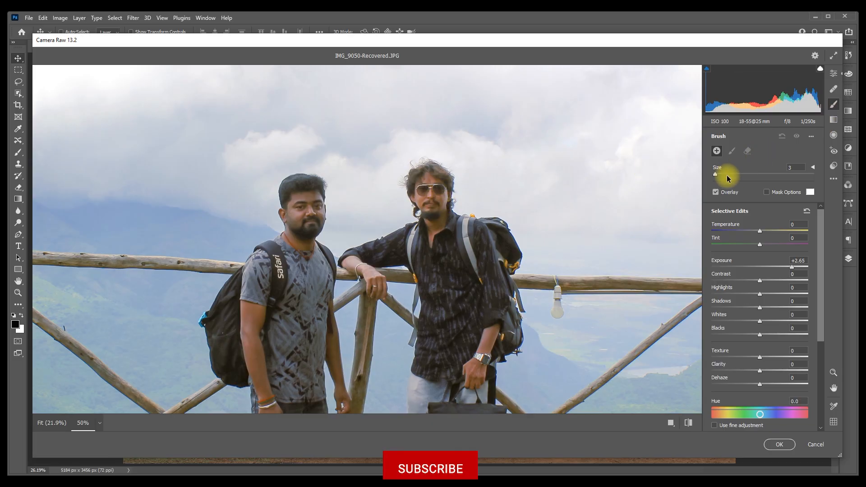
pyautogui.moveTo(715, 174); pyautogui.dragTo(718, 174)
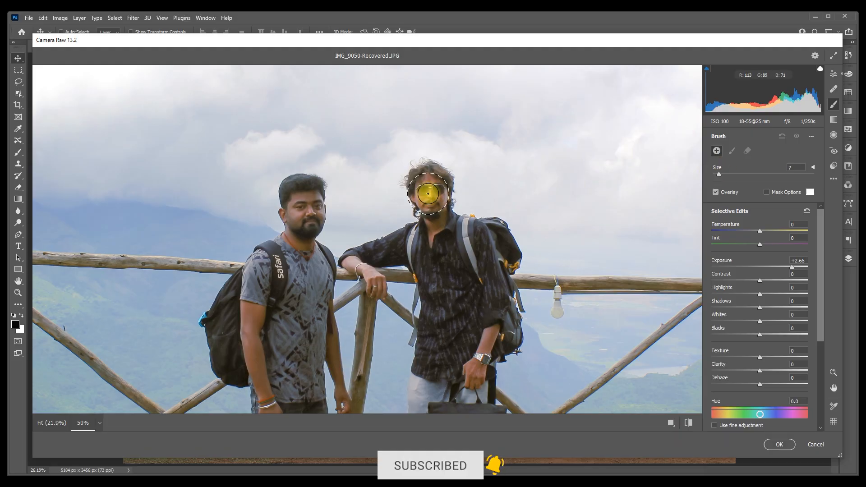
pyautogui.moveTo(428, 194)
pyautogui.mouseDown()
pyautogui.moveTo(437, 197)
pyautogui.moveTo(431, 217)
pyautogui.mouseUp()
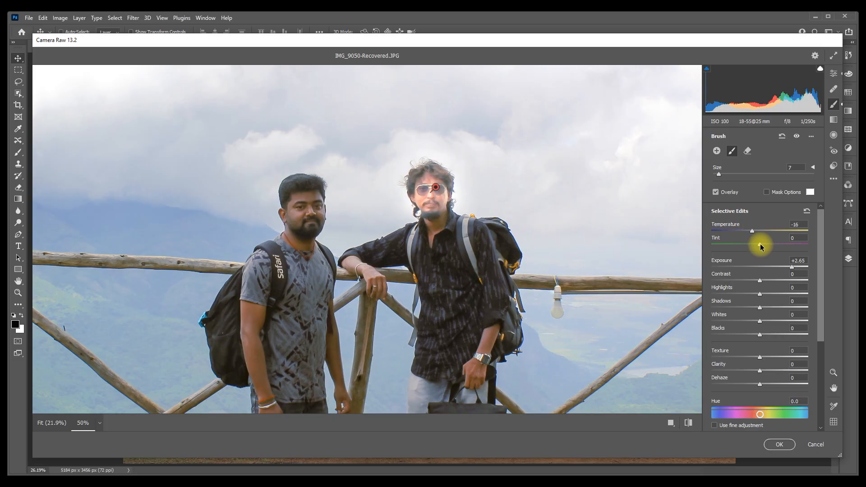
pyautogui.moveTo(761, 244)
pyautogui.mouseDown()
pyautogui.moveTo(769, 244)
pyautogui.moveTo(775, 267)
pyautogui.moveTo(763, 270)
pyautogui.mouseUp()
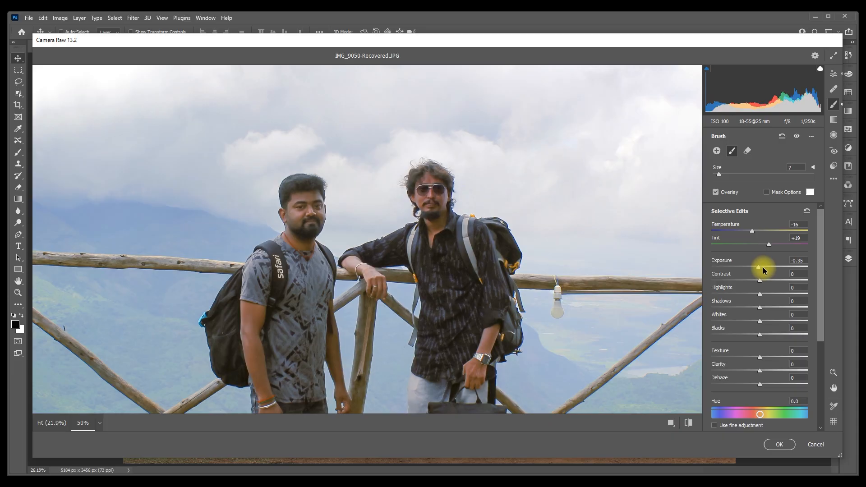
pyautogui.click(747, 151)
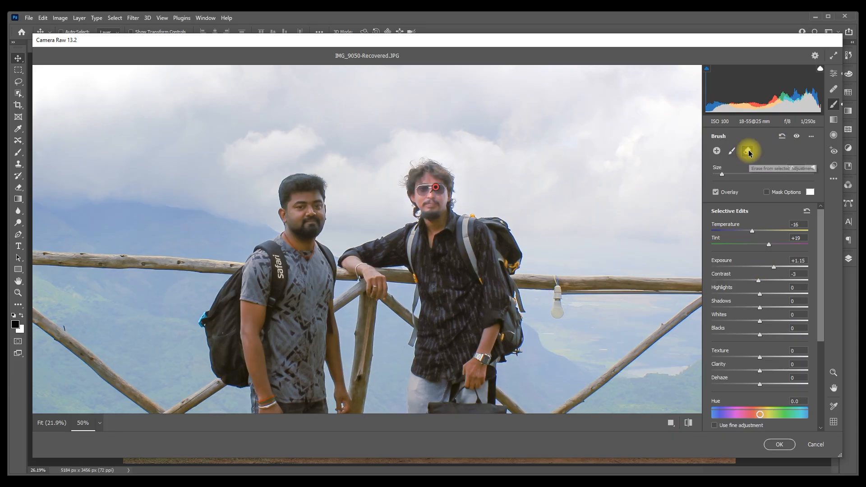
pyautogui.click(782, 137)
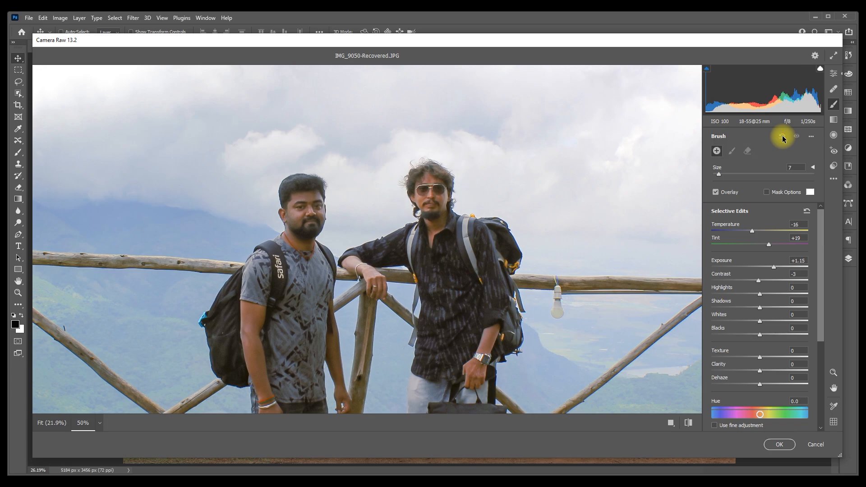
# Place a Graduated Filter running diagonally from beside the gray-shirted man's head to the fence beyond the black-shirted man.
pyautogui.click(833, 120)
pyautogui.hotkey('ctrl', '-')
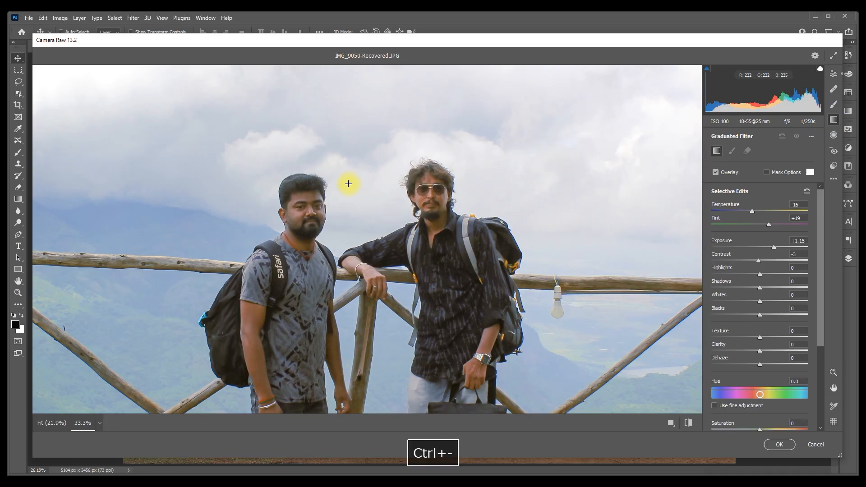
pyautogui.press('space')
pyautogui.moveTo(358, 245); pyautogui.dragTo(373, 192)
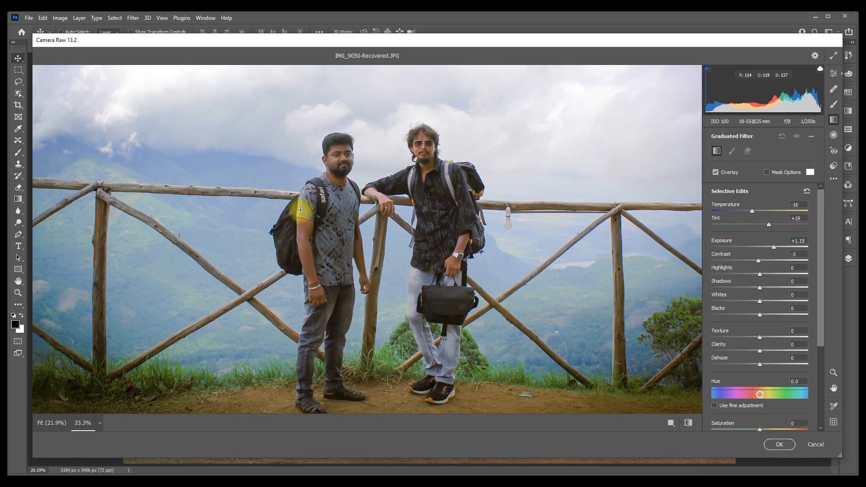
pyautogui.moveTo(213, 151)
pyautogui.mouseDown()
pyautogui.moveTo(516, 203)
pyautogui.moveTo(518, 253)
pyautogui.mouseUp()
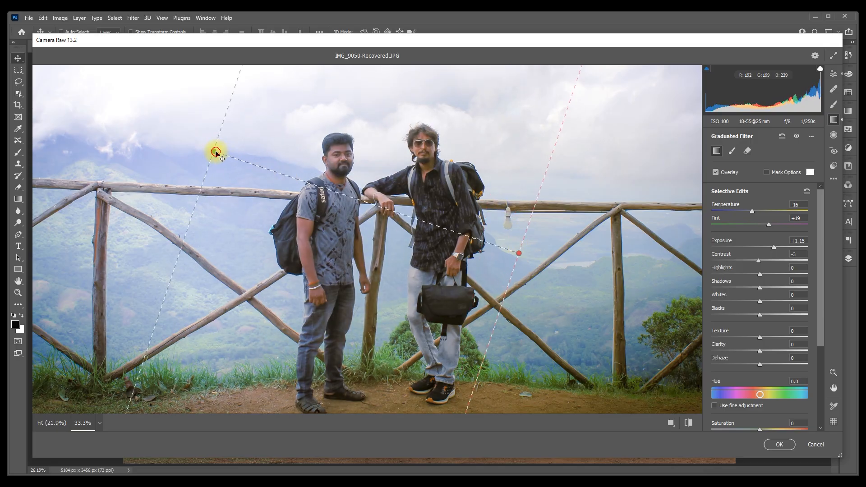
pyautogui.moveTo(216, 153); pyautogui.dragTo(267, 168)
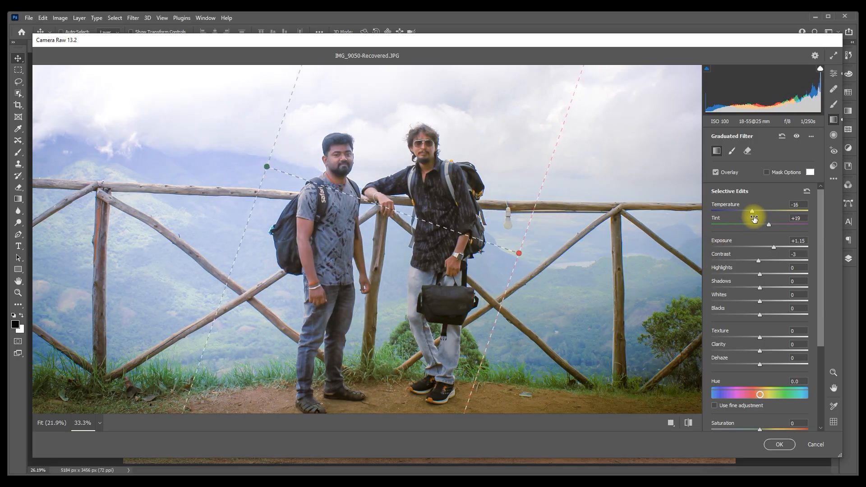
# Set the gradient's Temperature to +36, Tint -22, Exposure +0.85 and Contrast +20, and reorient it to run downward from the sky.
pyautogui.moveTo(752, 213)
pyautogui.mouseDown()
pyautogui.moveTo(777, 210)
pyautogui.moveTo(759, 225)
pyautogui.mouseUp()
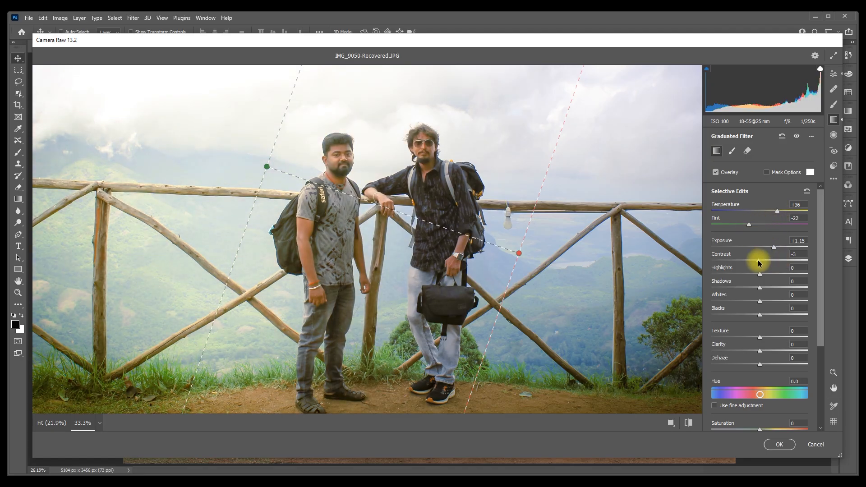
pyautogui.moveTo(758, 260)
pyautogui.mouseDown()
pyautogui.moveTo(786, 250)
pyautogui.moveTo(769, 253)
pyautogui.mouseUp()
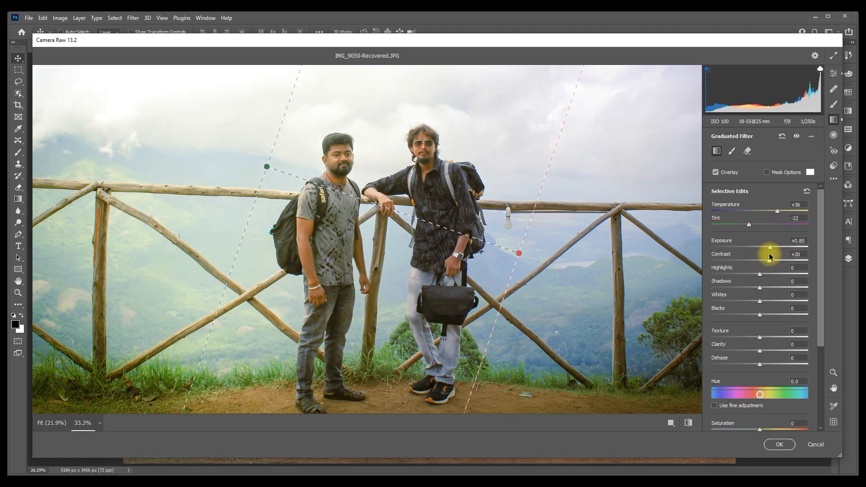
pyautogui.moveTo(519, 257); pyautogui.dragTo(266, 234)
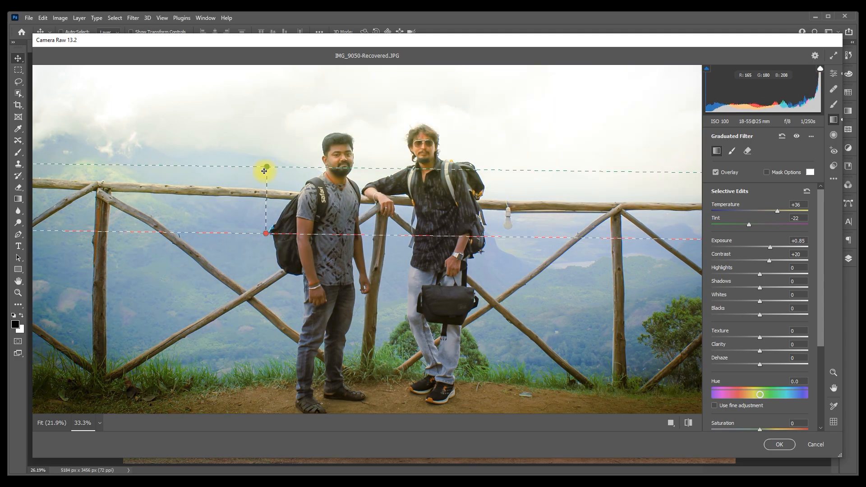
pyautogui.moveTo(264, 171); pyautogui.dragTo(288, 107)
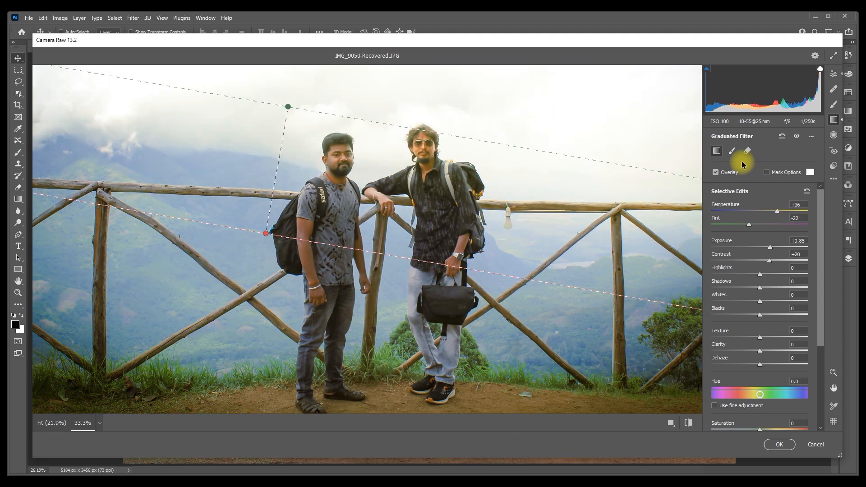
# Try the gradient's size 30 mask eraser around both men's faces, and reset the Graduated Filter.
pyautogui.click(730, 150)
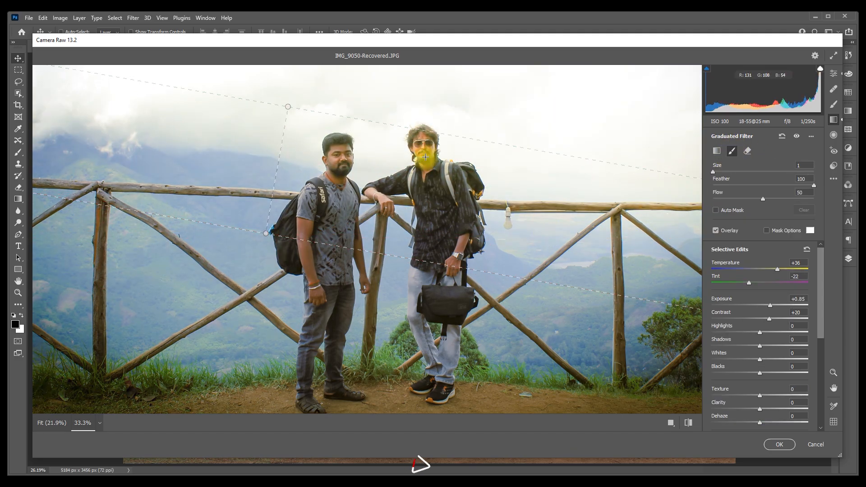
pyautogui.click(747, 150)
pyautogui.click(429, 152)
pyautogui.click(343, 163)
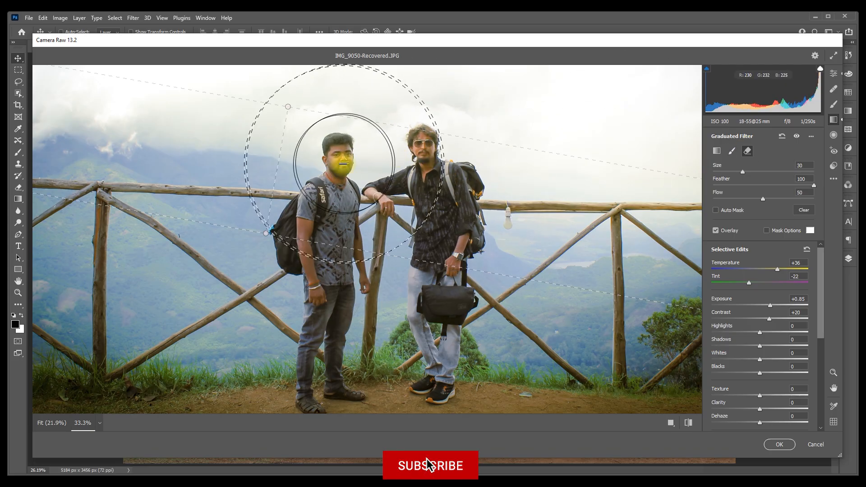
pyautogui.click(783, 136)
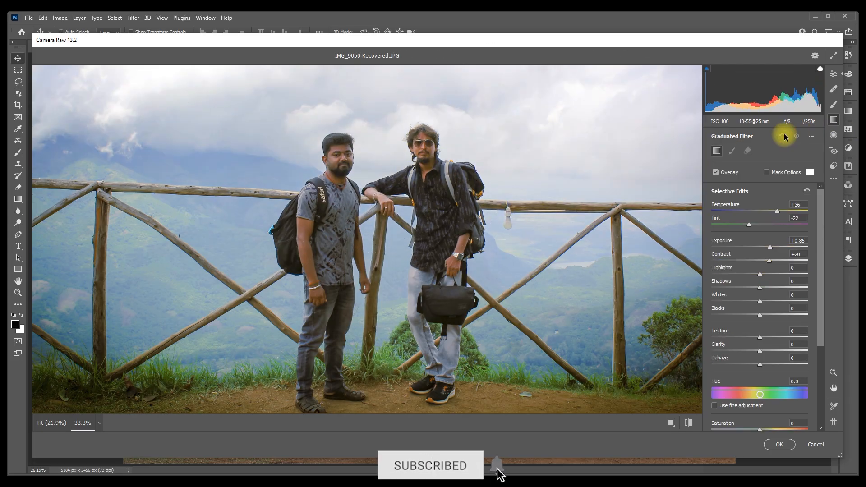
# Try a Radial Filter ellipse centered in the sky beside the gray-shirted man's head, reaching over both men's upper bodies.
pyautogui.click(836, 139)
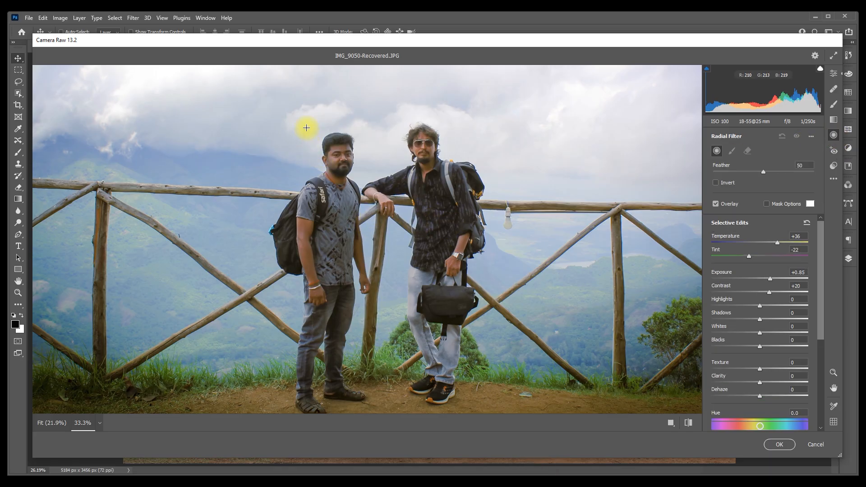
pyautogui.moveTo(306, 127); pyautogui.dragTo(478, 245)
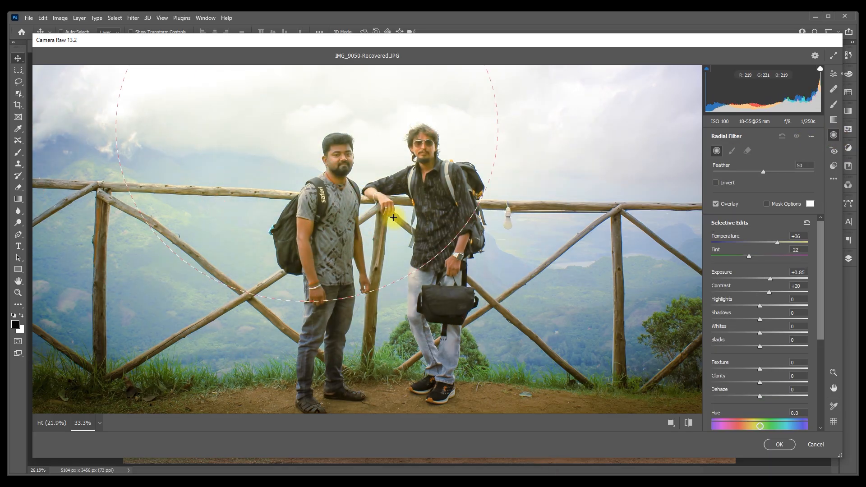
pyautogui.moveTo(393, 218); pyautogui.dragTo(367, 167)
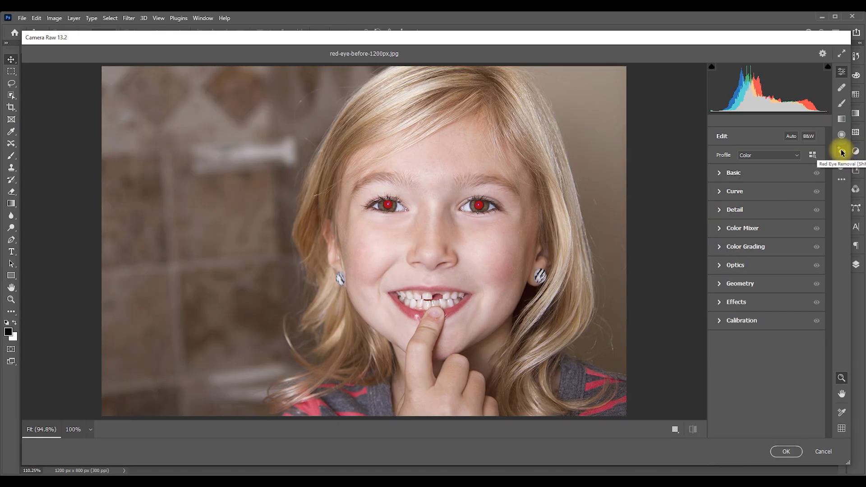
# Remove the red eye from both of the girl's eyes with the Red Eye type of Red Eye Removal.
pyautogui.click(841, 152)
pyautogui.click(472, 198)
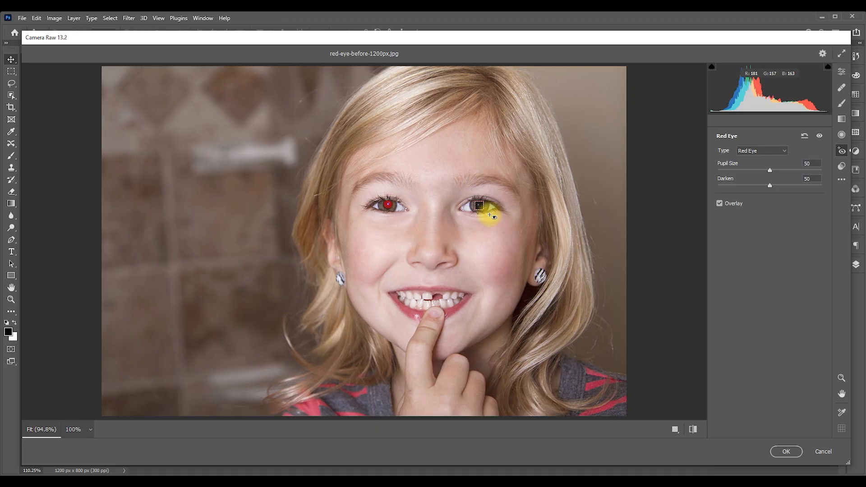
pyautogui.click(385, 201)
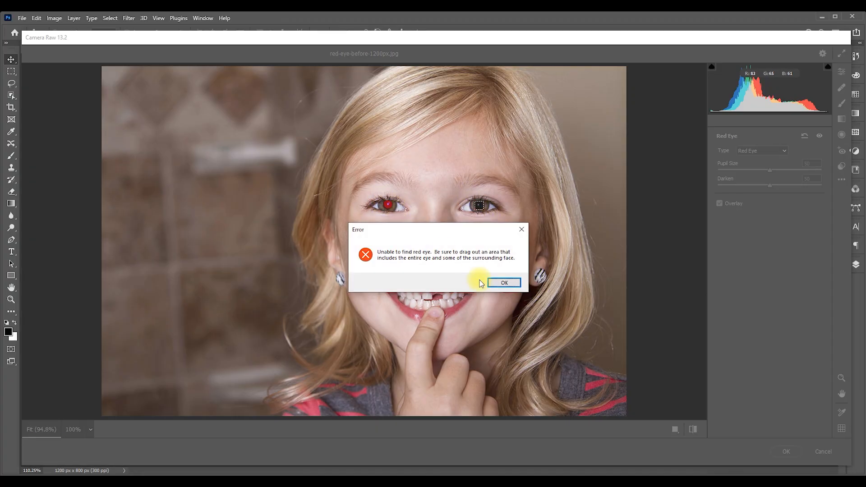
pyautogui.click(500, 282)
pyautogui.click(379, 195)
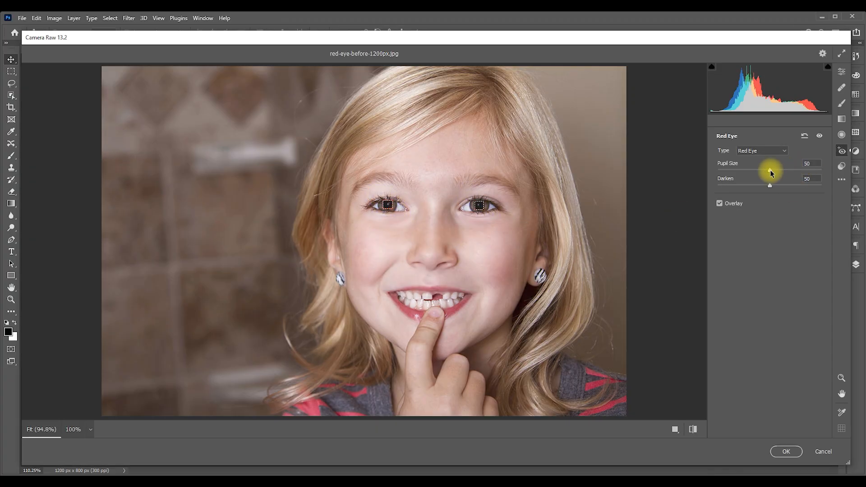
# Set the red-eye Pupil Size to 54, apply the filter, and compare the girl's photo before and after.
pyautogui.moveTo(769, 170); pyautogui.dragTo(773, 170)
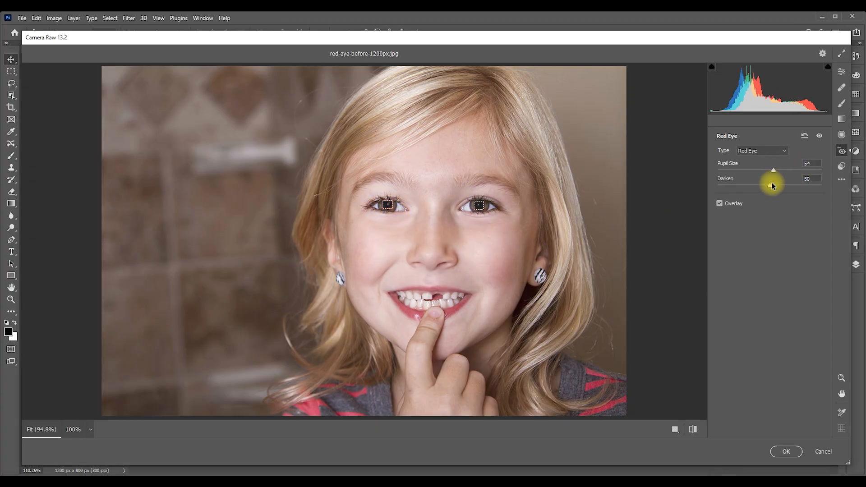
pyautogui.click(790, 451)
pyautogui.hotkey('ctrl', 'z')
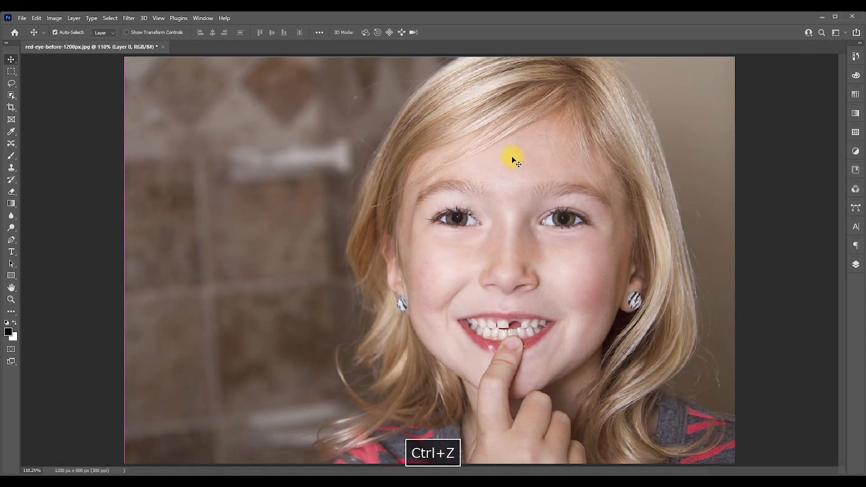
pyautogui.hotkey('ctrl', 'shift', 'z')
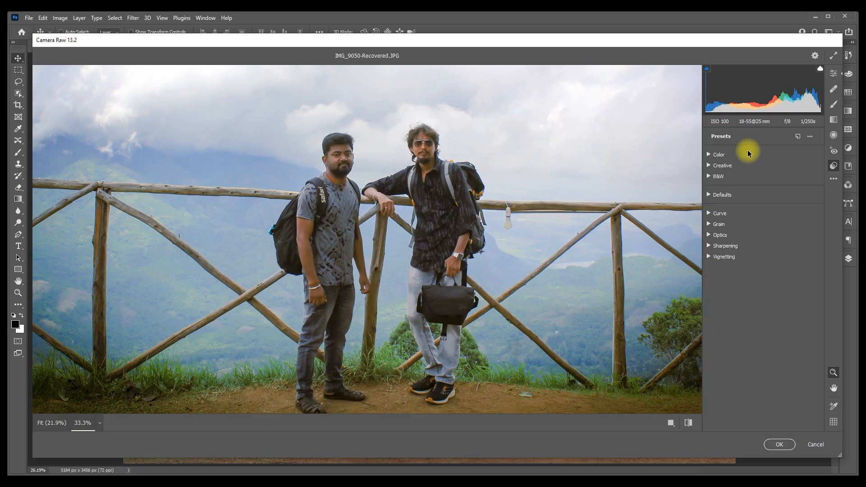
# Preview the Color and Creative presets on the photo of the two men, including Matte and Cool Shadows & Warm Highlights.
pyautogui.click(709, 155)
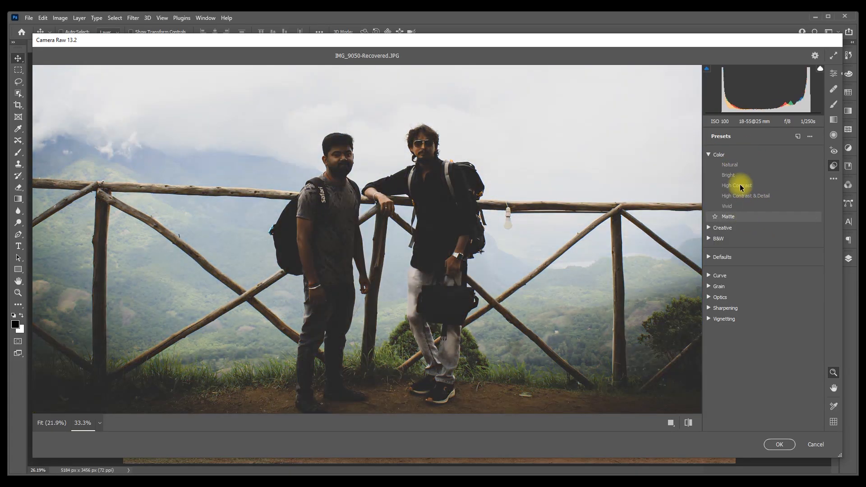
pyautogui.click(711, 155)
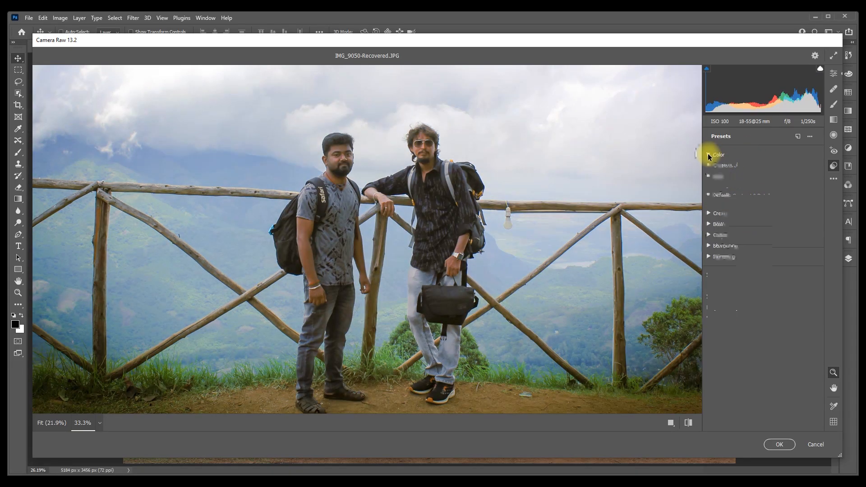
pyautogui.click(713, 165)
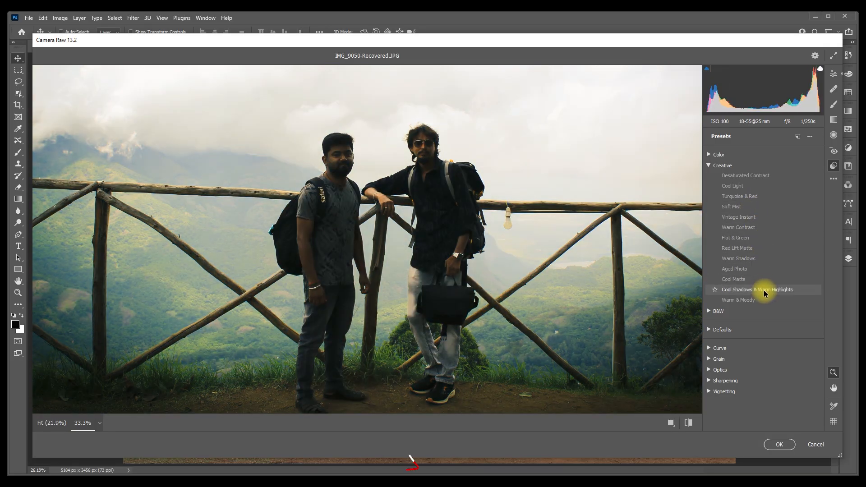
pyautogui.click(738, 300)
pyautogui.click(708, 166)
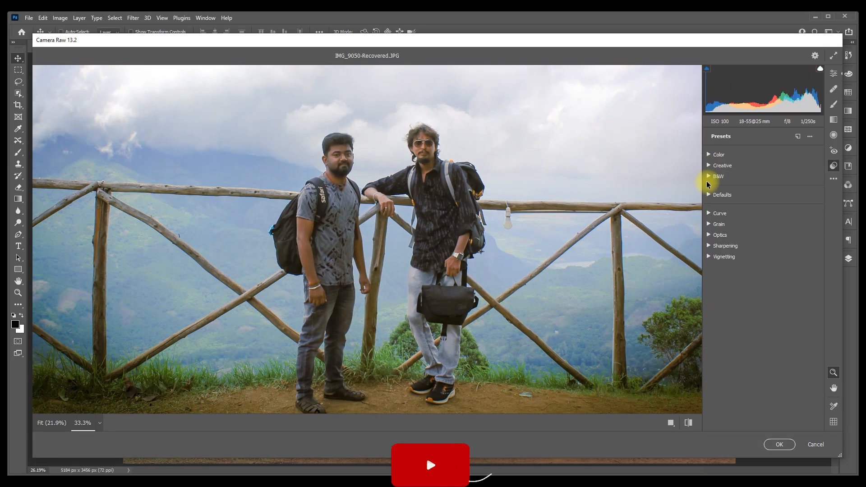
# Preview the B&W presets on the photo one by one, from B&W Landscape through B&W Split Tone.
pyautogui.click(708, 177)
pyautogui.click(739, 186)
pyautogui.click(751, 199)
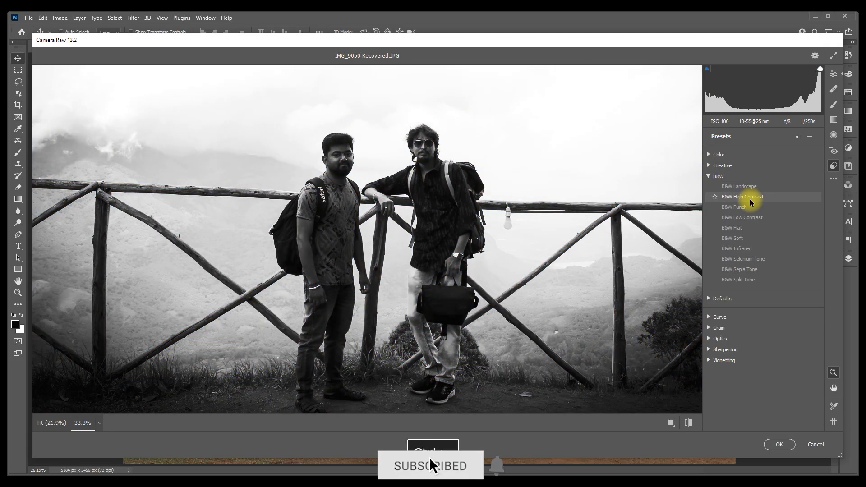
pyautogui.click(750, 206)
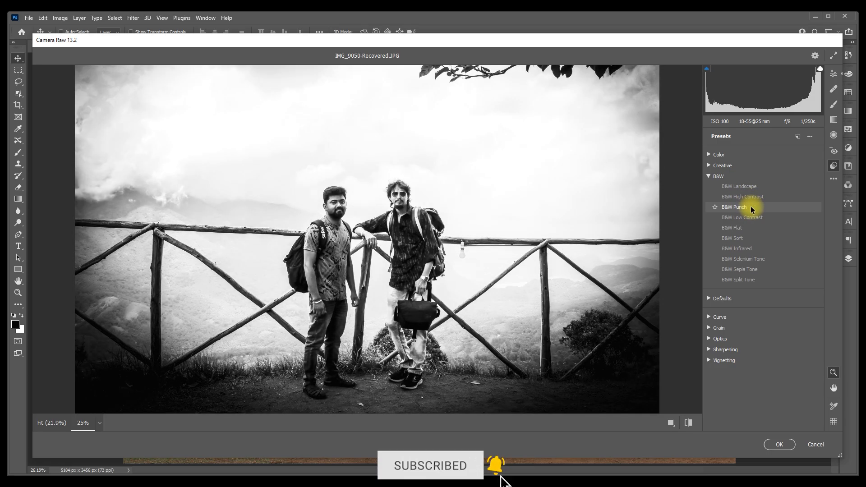
pyautogui.click(752, 220)
pyautogui.click(750, 228)
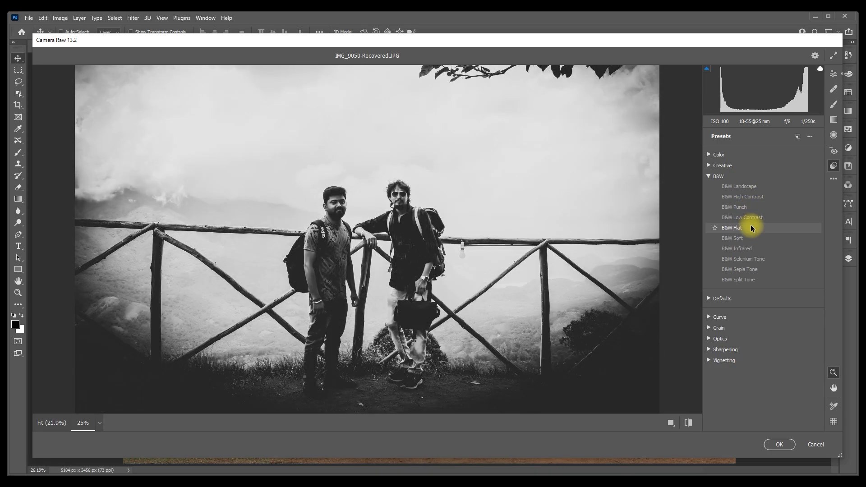
pyautogui.click(756, 237)
pyautogui.click(756, 247)
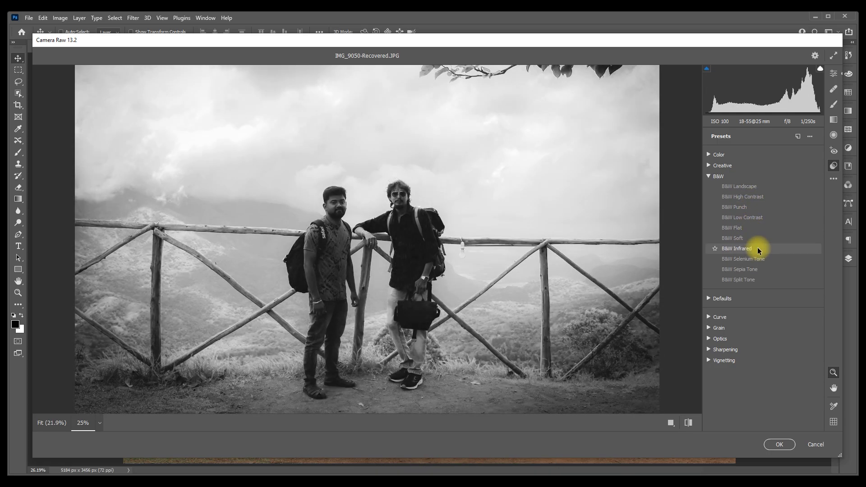
pyautogui.click(759, 259)
pyautogui.click(758, 269)
pyautogui.click(759, 280)
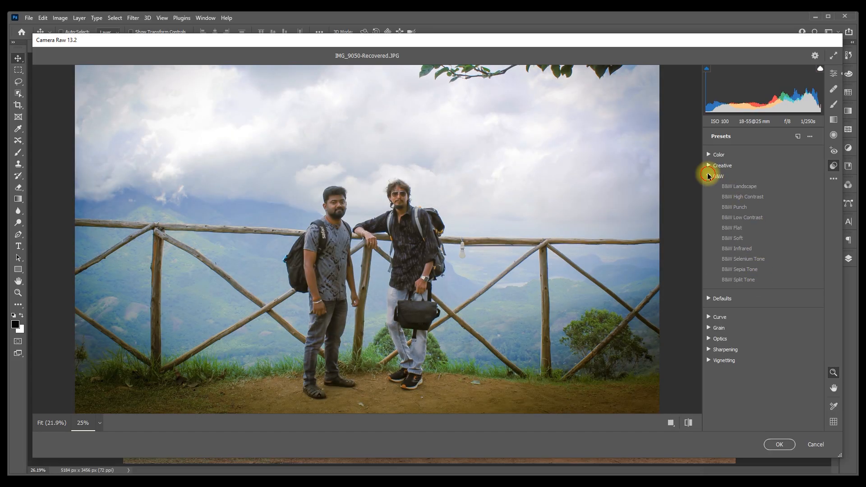
# Browse the Defaults, Curve and Grain preset groups, collapsing each one after viewing it.
pyautogui.click(708, 176)
pyautogui.click(709, 195)
pyautogui.click(708, 195)
pyautogui.click(708, 214)
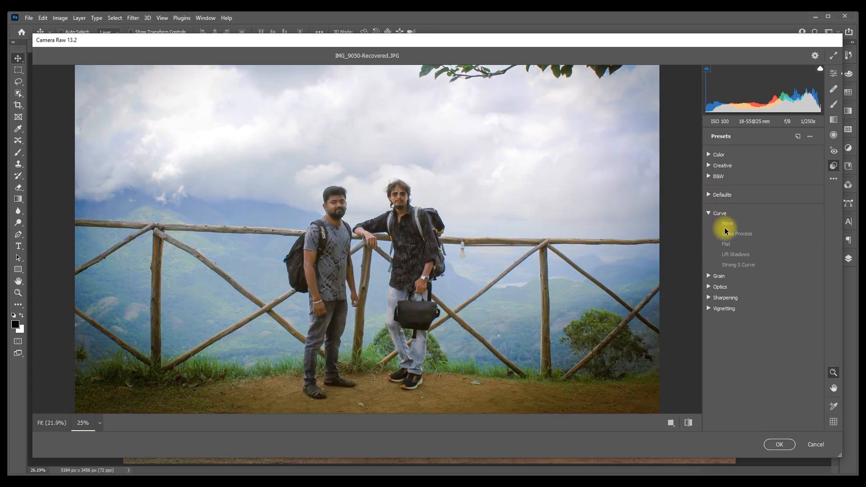
pyautogui.click(710, 213)
pyautogui.click(710, 224)
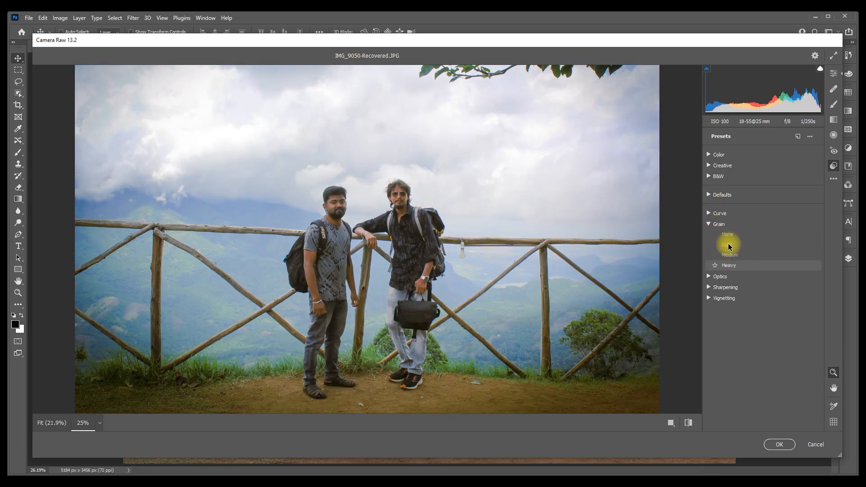
pyautogui.click(709, 224)
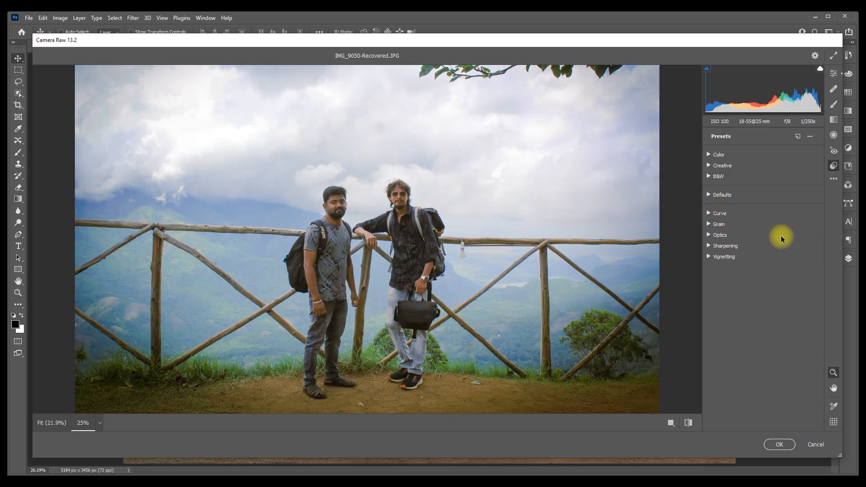
# Examine the two men and the surrounding scene up close with the Zoom and Hand tools, and fit the photo back in view.
pyautogui.click(833, 373)
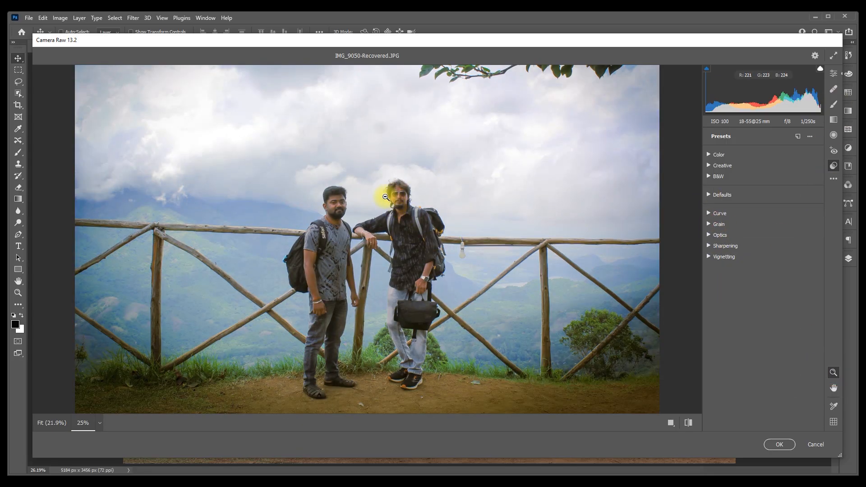
pyautogui.click(394, 200)
pyautogui.click(394, 220)
pyautogui.click(402, 251)
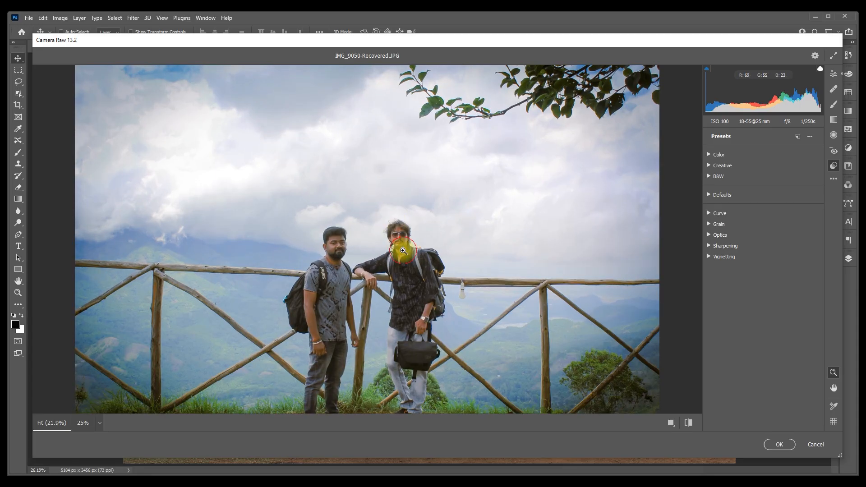
pyautogui.click(831, 388)
pyautogui.moveTo(396, 251); pyautogui.dragTo(363, 221)
pyautogui.hotkey('ctrl', '+')
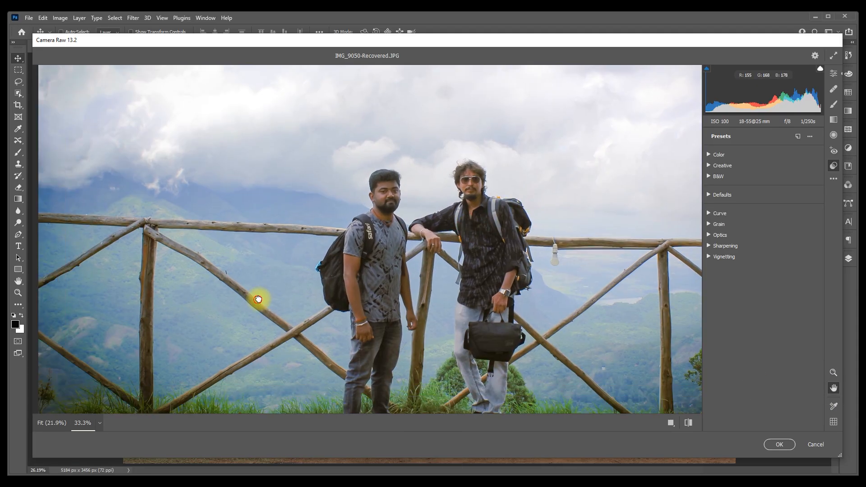
pyautogui.moveTo(257, 299); pyautogui.dragTo(344, 264)
pyautogui.hotkey('ctrl', '0')
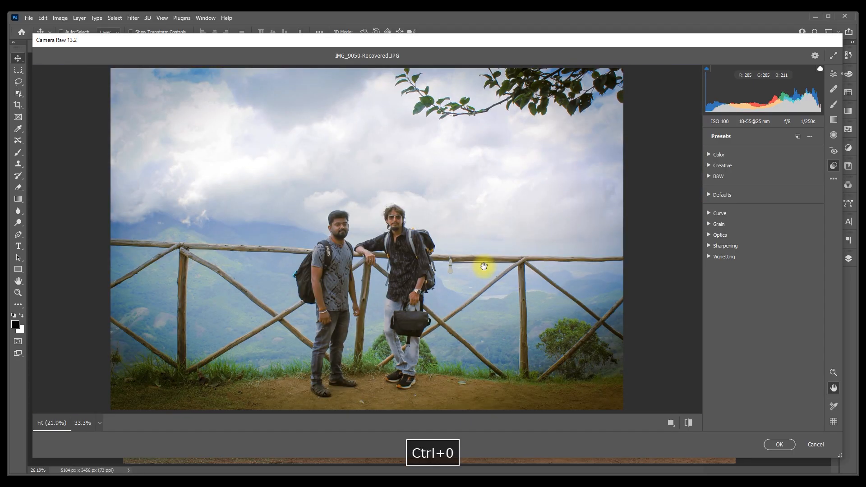
# Sample colors in the sky and on the gray-shirted man's face, clear the samples, and show and hide the grid overlay.
pyautogui.click(834, 407)
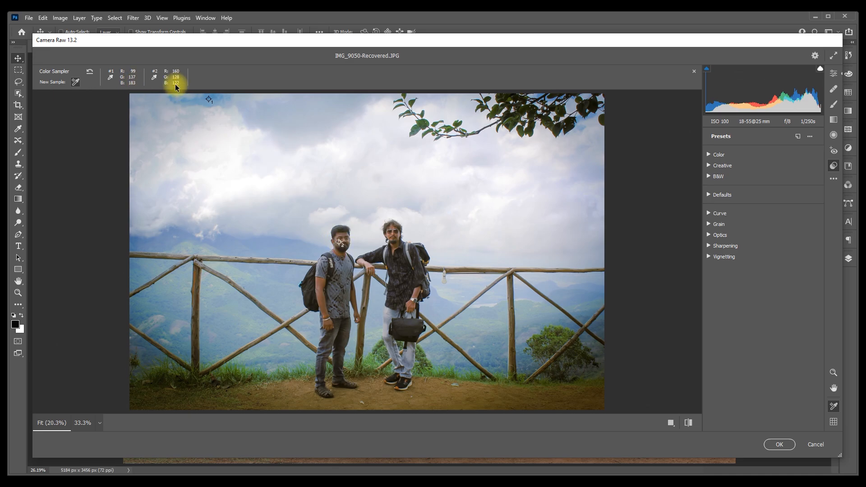
pyautogui.click(90, 72)
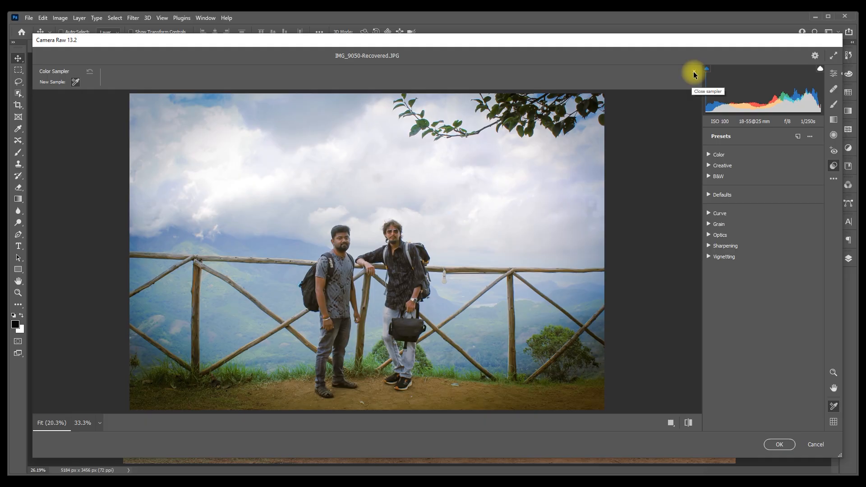
pyautogui.click(834, 422)
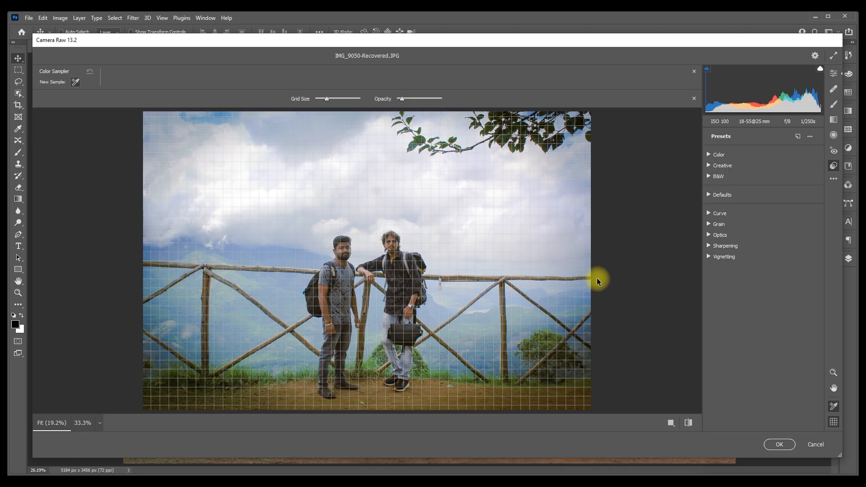
pyautogui.click(833, 422)
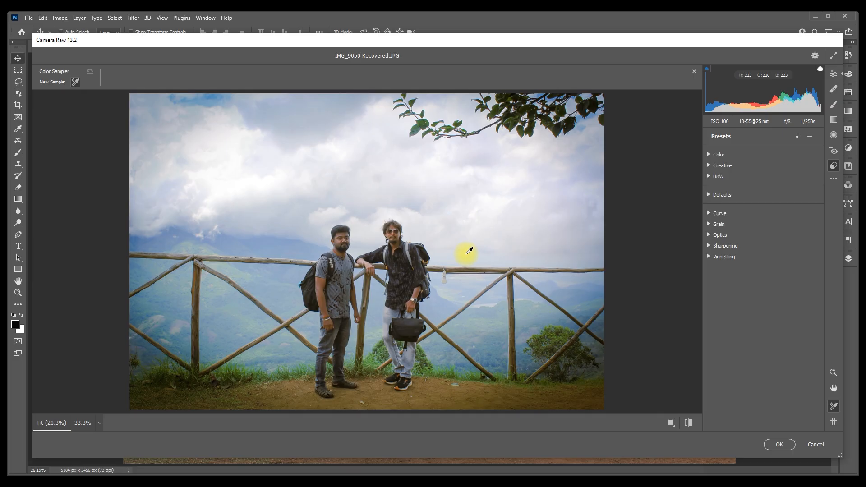
# Apply the Camera Raw edits to the photo and inspect the two men at 50% zoom.
pyautogui.click(777, 444)
pyautogui.hotkey('ctrl', '0')
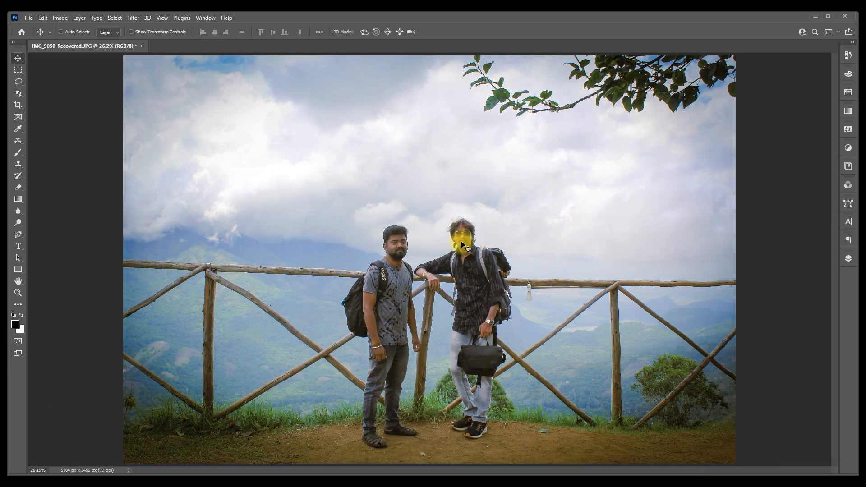
pyautogui.hotkey('ctrl', '+')
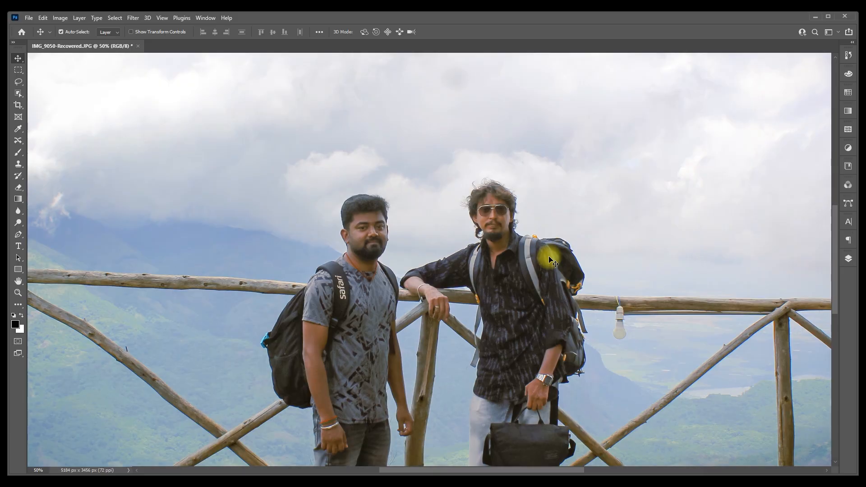